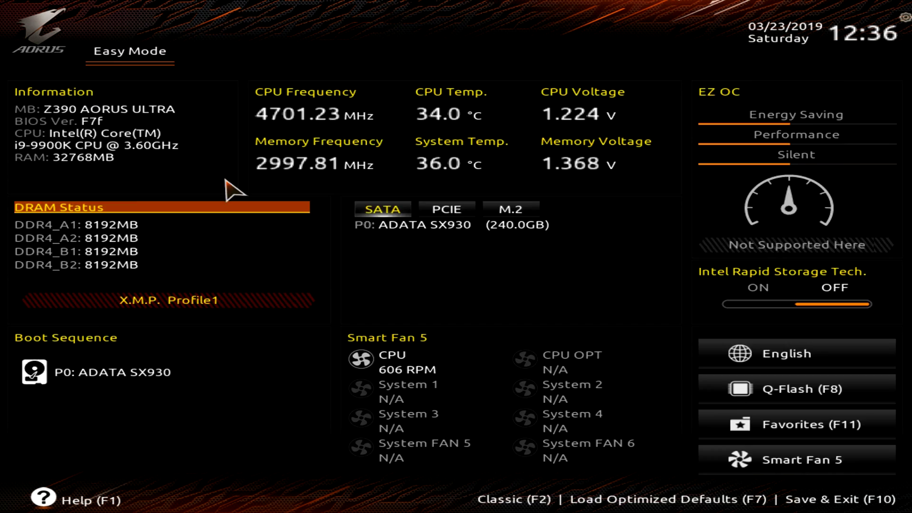
- Preview Advanced Mode, then toggle X.M.P. off and back on to Profile1
{"action": "key", "text": "F2"}
{"action": "key", "text": "F2"}
{"action": "key", "text": "F2"}
{"action": "key", "text": "F2"}
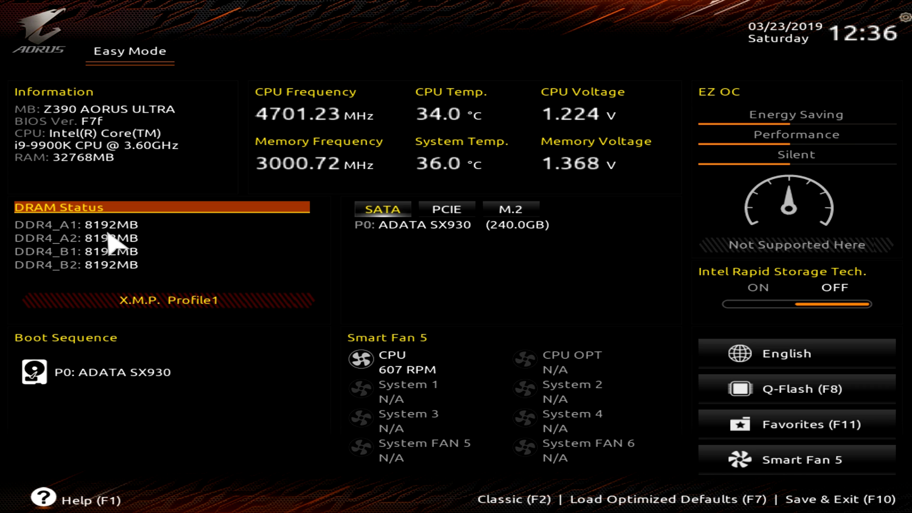
{"action": "left_click", "coordinate": [176, 303]}
{"action": "left_click", "coordinate": [176, 304]}
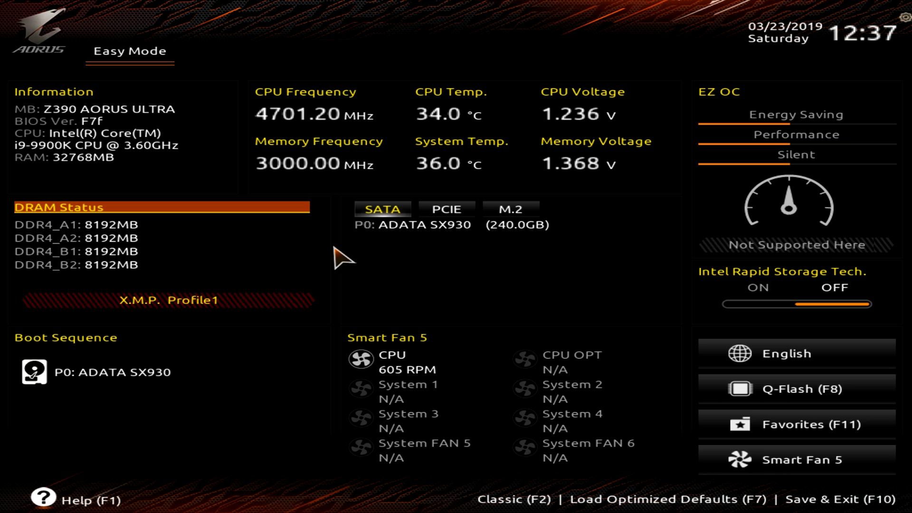
- Browse the PCIe slot, M.2 slot and SATA drive lists in Easy Mode
{"action": "left_click", "coordinate": [447, 211]}
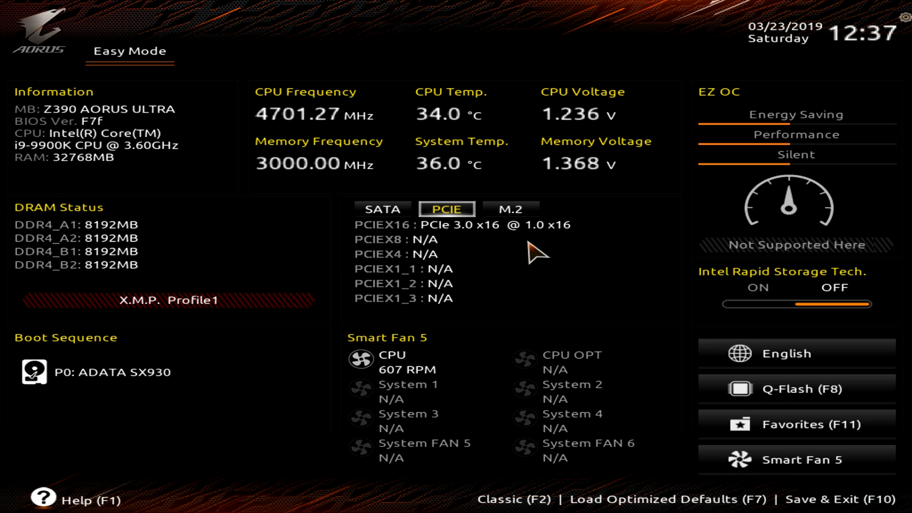
{"action": "left_click", "coordinate": [508, 216]}
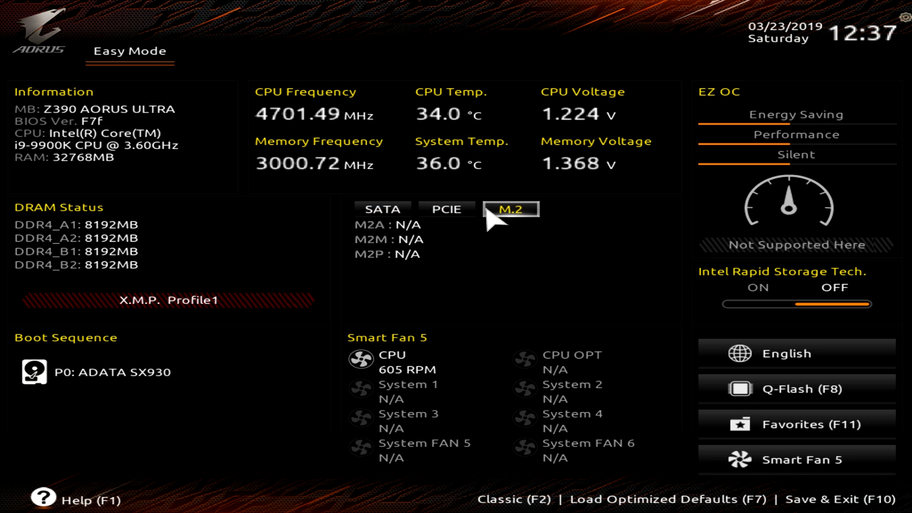
{"action": "left_click", "coordinate": [447, 211]}
{"action": "left_click", "coordinate": [381, 208]}
{"action": "left_click", "coordinate": [447, 213]}
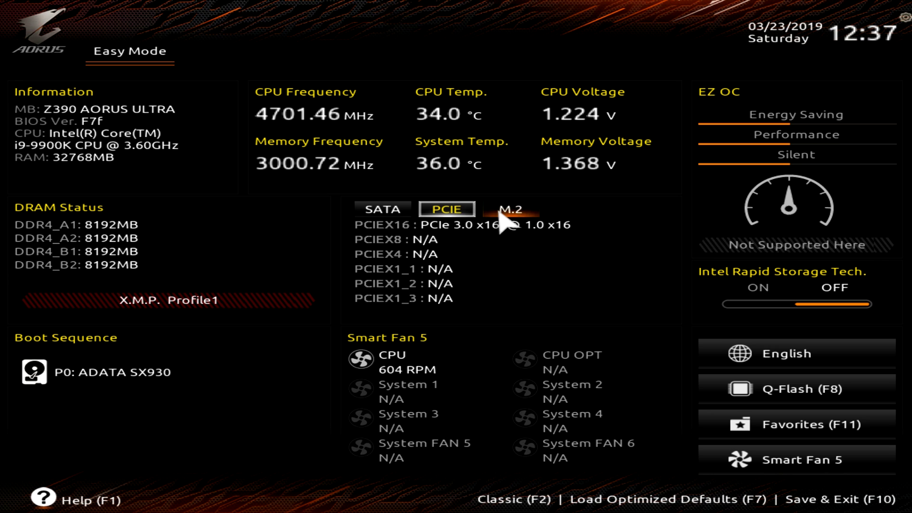
{"action": "left_click", "coordinate": [506, 218]}
{"action": "left_click", "coordinate": [442, 215]}
{"action": "left_click", "coordinate": [400, 209]}
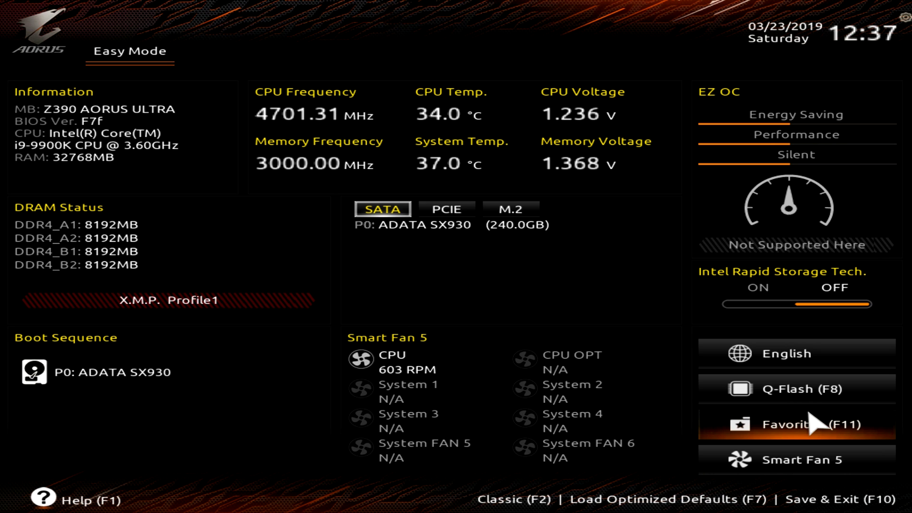
- Open Smart Fan 5 and keep CPU FAN as the monitored fan
{"action": "left_click", "coordinate": [795, 469]}
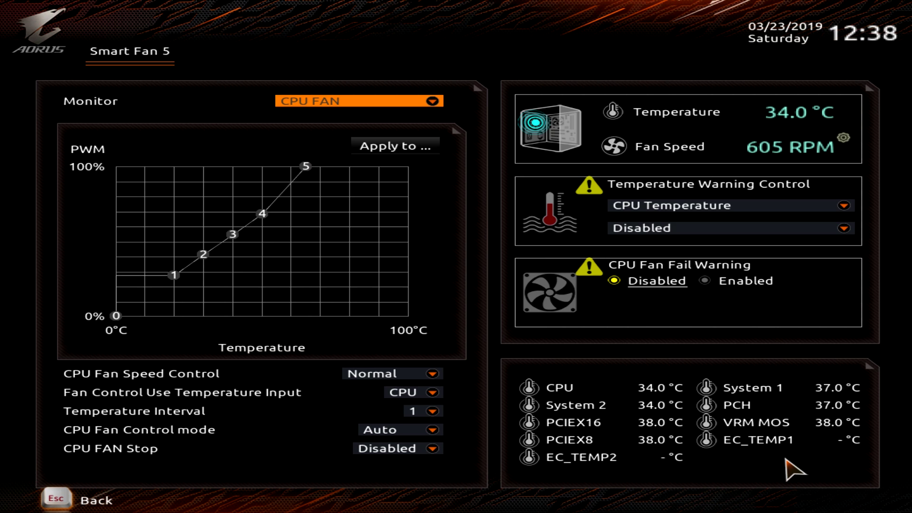
{"action": "left_click", "coordinate": [434, 106]}
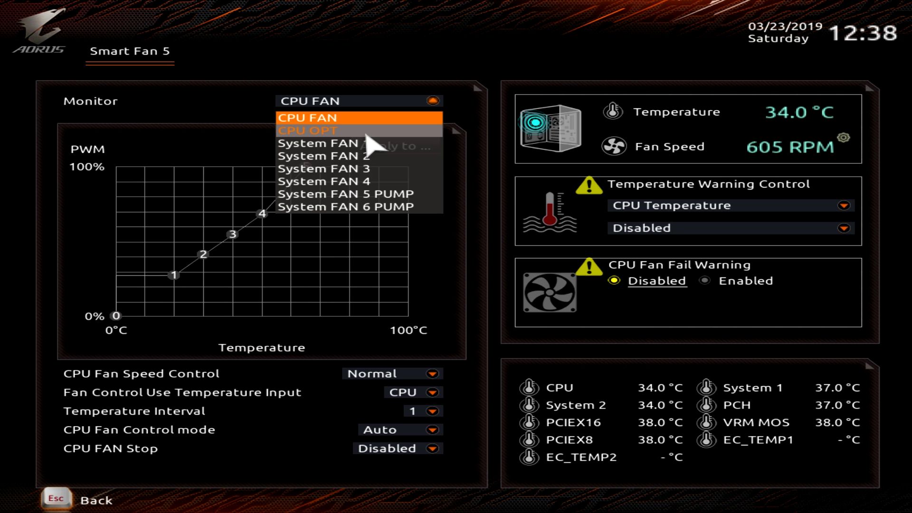
{"action": "left_click", "coordinate": [205, 96]}
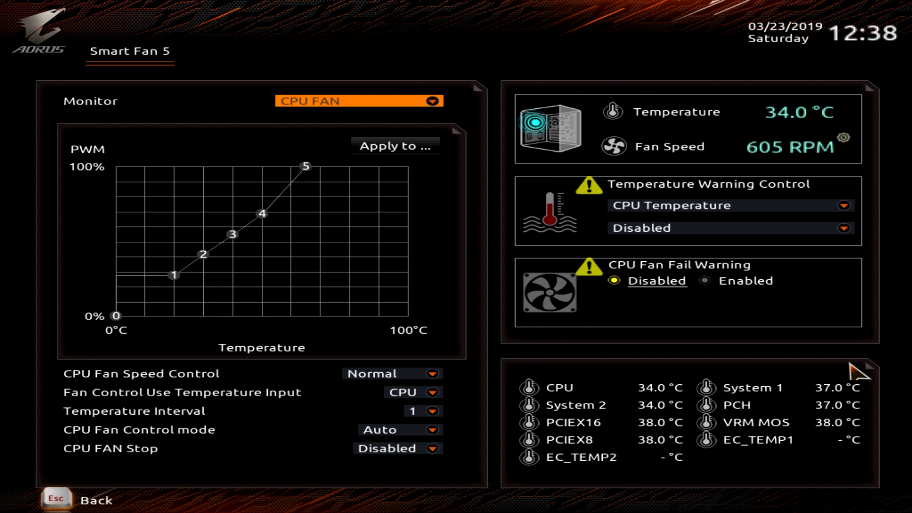
- Go from Smart Fan 5 to Advanced Frequency Settings and open Advanced CPU Core Settings (turbo ratios 50–47)
{"action": "key", "text": "Escape"}
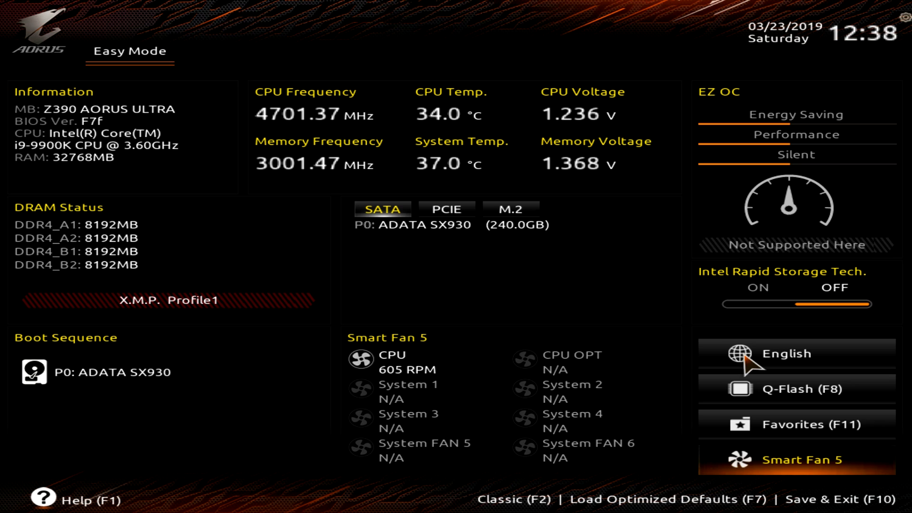
{"action": "key", "text": "F2"}
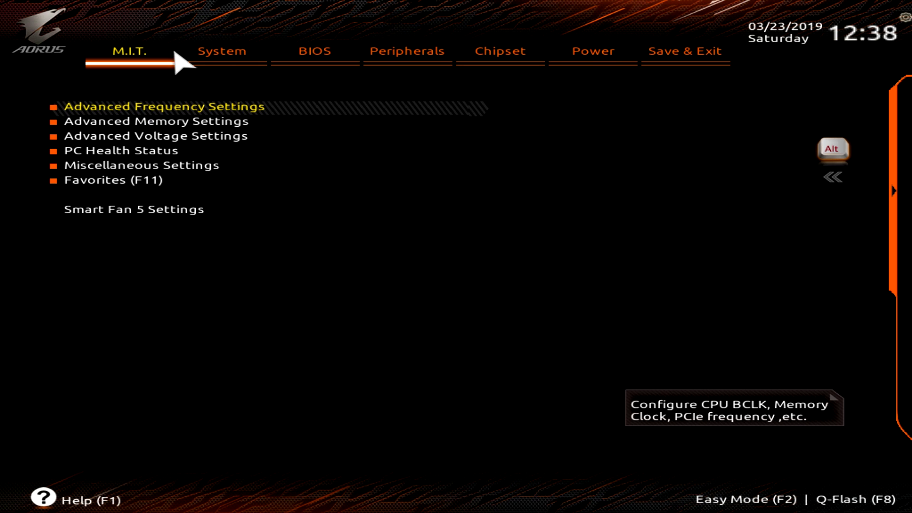
{"action": "key", "text": "Return"}
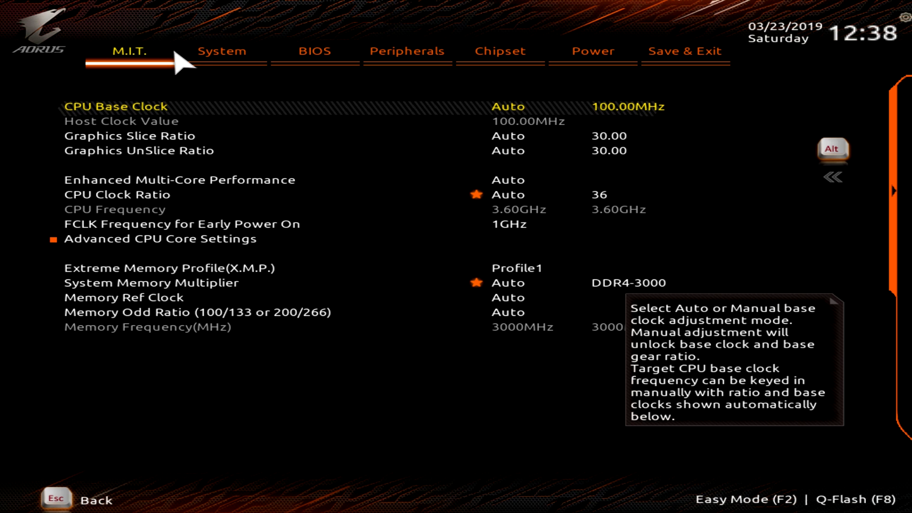
{"action": "key", "text": "Down"}
{"action": "key", "text": "Down"}
{"action": "key", "text": "Down"}
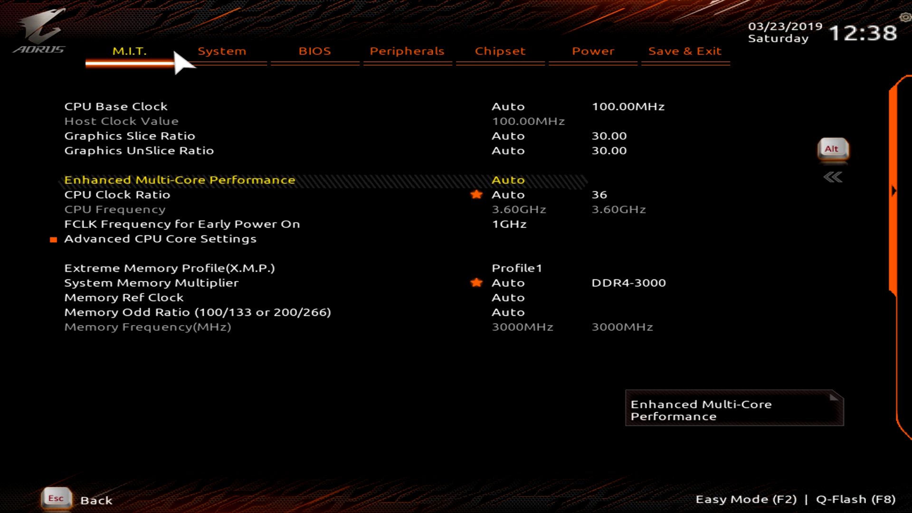
{"action": "key", "text": "Down"}
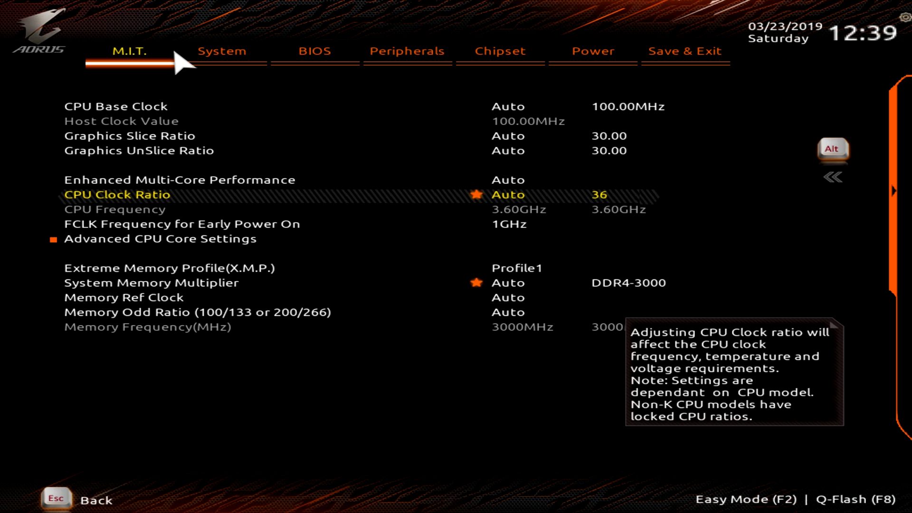
{"action": "key", "text": "Down"}
{"action": "key", "text": "Down"}
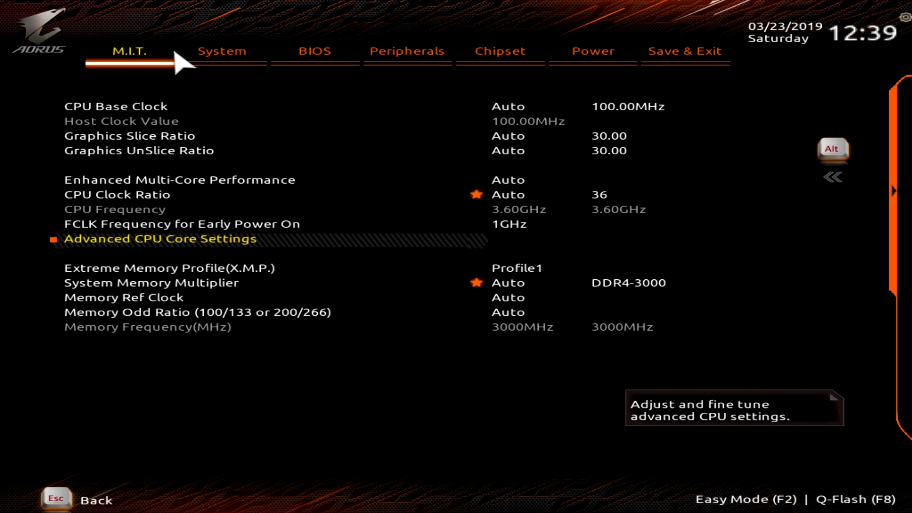
{"action": "key", "text": "Return"}
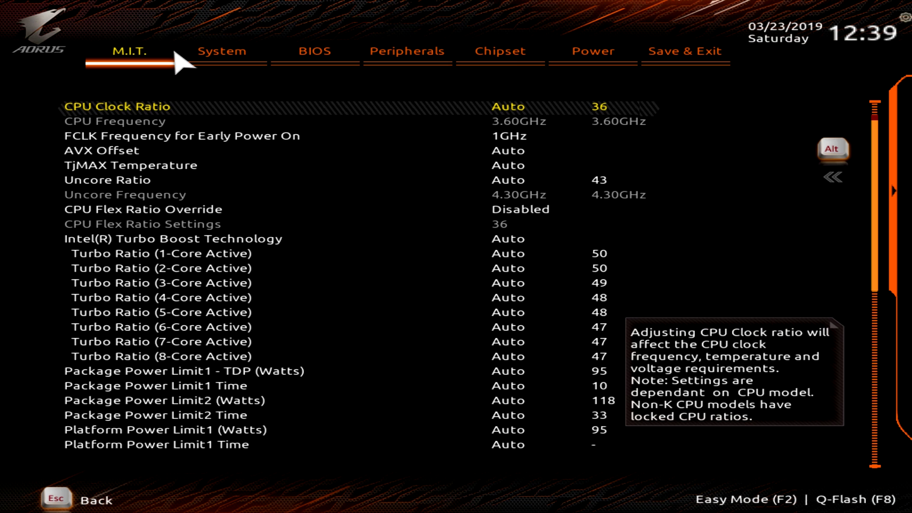
- Review the Turbo Boost, DRAM and package power limit, and Turbo Per Core Limit rows
{"action": "key", "text": "Down"}
{"action": "key", "text": "Down"}
{"action": "key", "text": "Down"}
{"action": "key", "text": "Down"}
{"action": "key", "text": "Down"}
{"action": "key", "text": "Down"}
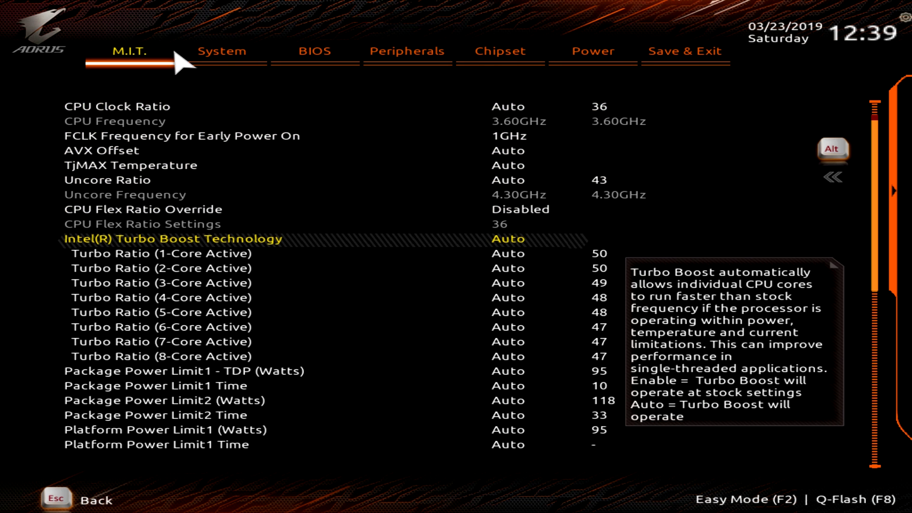
{"action": "key", "text": "Down"}
{"action": "key", "text": "Down"}
{"action": "key", "text": "Down"}
{"action": "key", "text": "Down"}
{"action": "key", "text": "Down"}
{"action": "key", "text": "Down"}
{"action": "key", "text": "Down"}
{"action": "key", "text": "Down"}
{"action": "key", "text": "Down"}
{"action": "key", "text": "Down"}
{"action": "key", "text": "Down"}
{"action": "key", "text": "Down"}
{"action": "key", "text": "Down"}
{"action": "key", "text": "Down"}
{"action": "key", "text": "Down"}
{"action": "key", "text": "Down"}
{"action": "key", "text": "Down"}
{"action": "key", "text": "Down"}
{"action": "key", "text": "Down"}
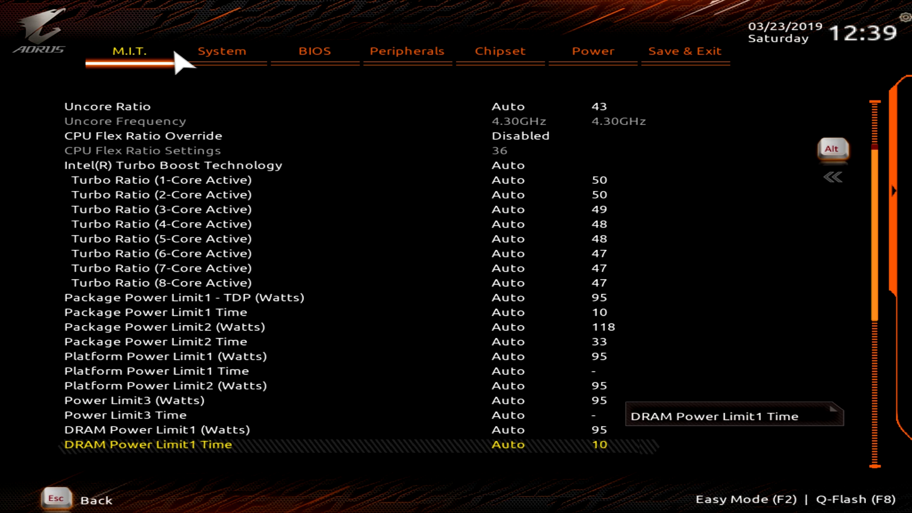
{"action": "key", "text": "Down"}
{"action": "key", "text": "Down"}
{"action": "key", "text": "Down"}
{"action": "key", "text": "Down"}
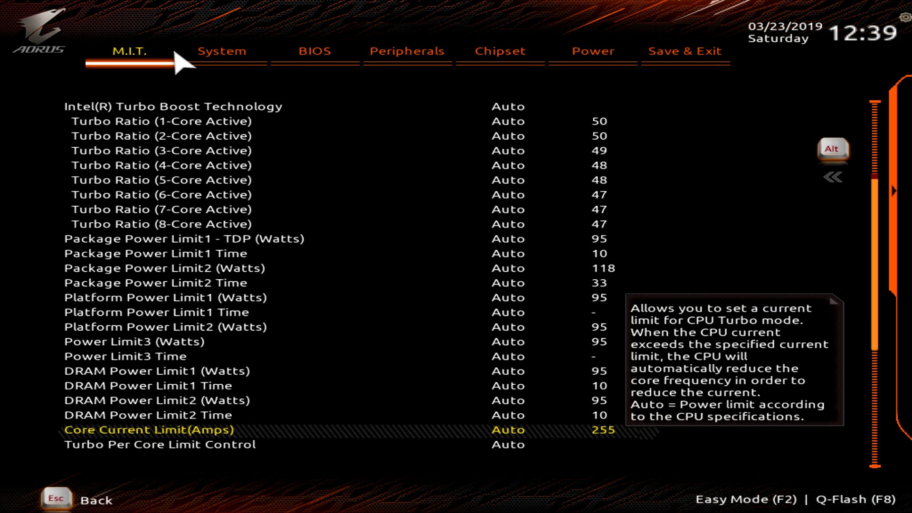
{"action": "key", "text": "Up"}
{"action": "key", "text": "Up"}
{"action": "key", "text": "Up"}
{"action": "key", "text": "Up"}
{"action": "key", "text": "Up"}
{"action": "key", "text": "Up"}
{"action": "key", "text": "Up"}
{"action": "key", "text": "Up"}
{"action": "key", "text": "Up"}
{"action": "key", "text": "Up"}
{"action": "key", "text": "Up"}
{"action": "key", "text": "Up"}
{"action": "key", "text": "Up"}
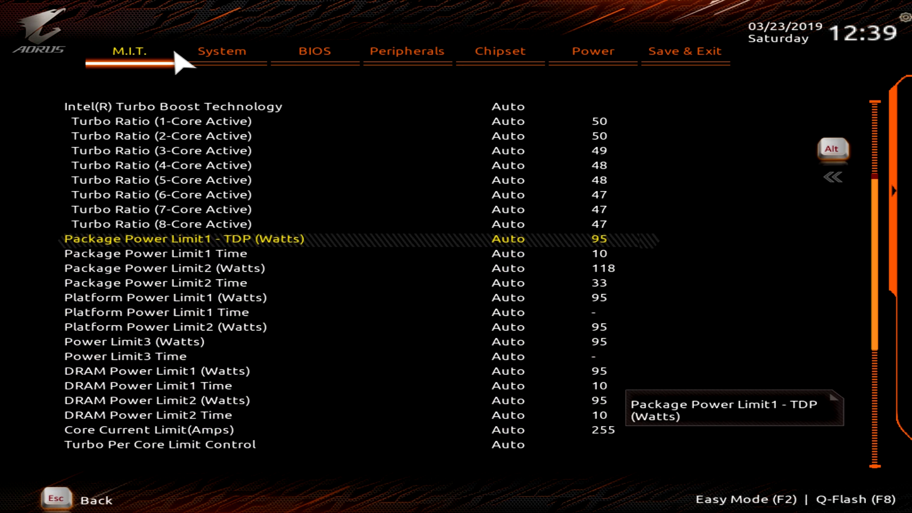
{"action": "key", "text": "Down"}
{"action": "key", "text": "Down"}
{"action": "key", "text": "Down"}
{"action": "key", "text": "Down"}
{"action": "key", "text": "Down"}
{"action": "key", "text": "Down"}
{"action": "key", "text": "Down"}
{"action": "key", "text": "Down"}
{"action": "key", "text": "Down"}
{"action": "key", "text": "Down"}
{"action": "key", "text": "Down"}
{"action": "key", "text": "Down"}
{"action": "key", "text": "Down"}
{"action": "key", "text": "Down"}
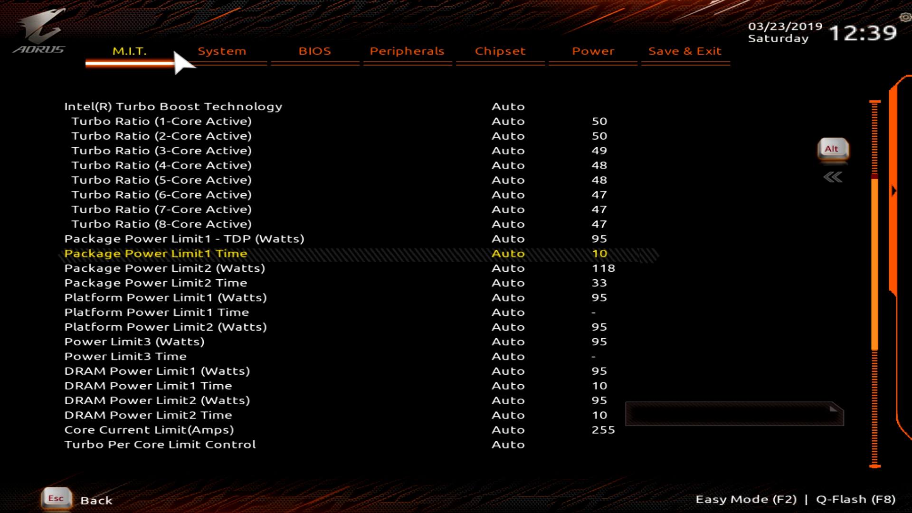
{"action": "key", "text": "Down"}
{"action": "key", "text": "Down"}
{"action": "key", "text": "Down"}
{"action": "key", "text": "Down"}
{"action": "key", "text": "Down"}
{"action": "key", "text": "Down"}
{"action": "key", "text": "Down"}
{"action": "key", "text": "Down"}
{"action": "key", "text": "Down"}
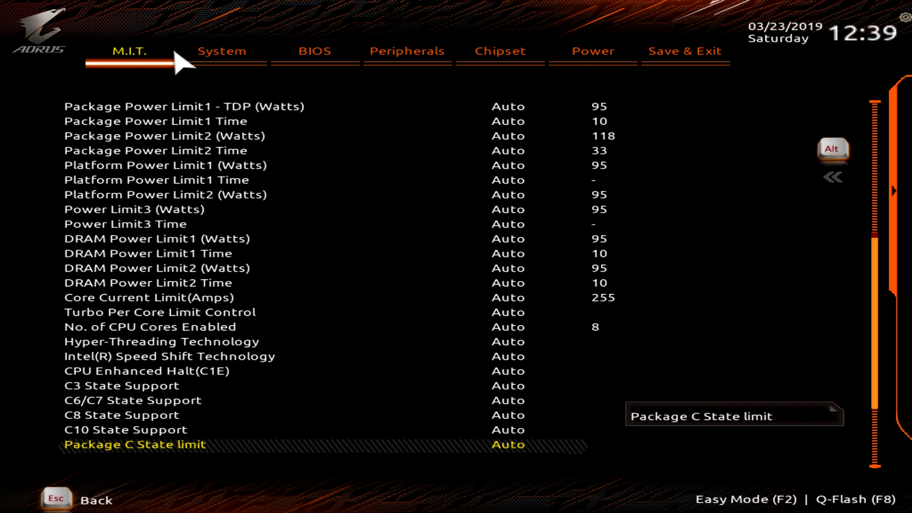
{"action": "key", "text": "Up"}
{"action": "key", "text": "Up"}
{"action": "key", "text": "Up"}
{"action": "key", "text": "Up"}
{"action": "key", "text": "Up"}
{"action": "key", "text": "Up"}
{"action": "key", "text": "Up"}
{"action": "key", "text": "Up"}
{"action": "key", "text": "Up"}
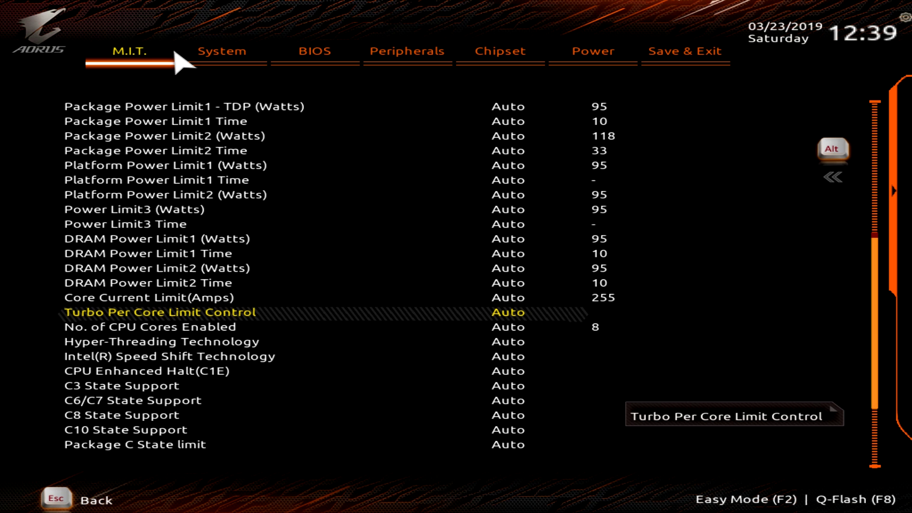
{"action": "key", "text": "Up"}
{"action": "key", "text": "Up"}
{"action": "key", "text": "Up"}
{"action": "key", "text": "Up"}
{"action": "key", "text": "Up"}
{"action": "key", "text": "Up"}
{"action": "key", "text": "Up"}
{"action": "key", "text": "Up"}
{"action": "key", "text": "Up"}
{"action": "key", "text": "Up"}
{"action": "key", "text": "Up"}
{"action": "key", "text": "Up"}
{"action": "key", "text": "Up"}
{"action": "key", "text": "Up"}
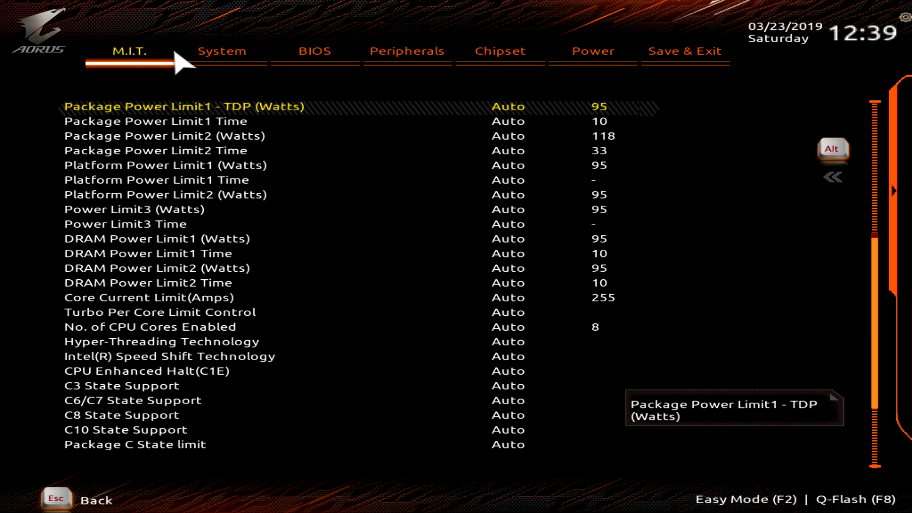
{"action": "key", "text": "Up"}
{"action": "key", "text": "Up"}
{"action": "key", "text": "Up"}
- Review C6/C7, Energy Efficient Turbo and cache prefetch settings, then return to Extreme Memory Profile
{"action": "key", "text": "Down"}
{"action": "key", "text": "Down"}
{"action": "key", "text": "Down"}
{"action": "key", "text": "Down"}
{"action": "key", "text": "Down"}
{"action": "key", "text": "Down"}
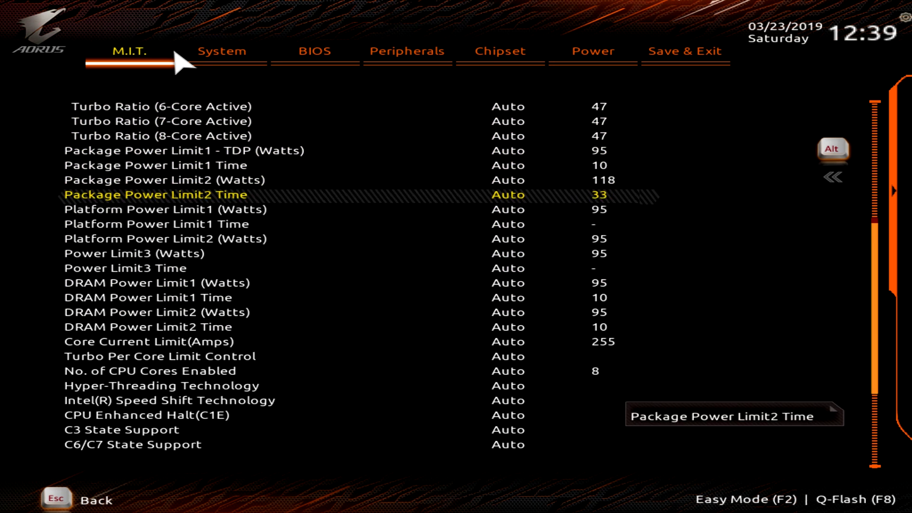
{"action": "key", "text": "Down"}
{"action": "key", "text": "Down"}
{"action": "key", "text": "Down"}
{"action": "key", "text": "Down"}
{"action": "key", "text": "Down"}
{"action": "key", "text": "Down"}
{"action": "key", "text": "Down"}
{"action": "key", "text": "Down"}
{"action": "key", "text": "Down"}
{"action": "key", "text": "Down"}
{"action": "key", "text": "Down"}
{"action": "key", "text": "Down"}
{"action": "key", "text": "Down"}
{"action": "key", "text": "Down"}
{"action": "key", "text": "Down"}
{"action": "key", "text": "Down"}
{"action": "key", "text": "Down"}
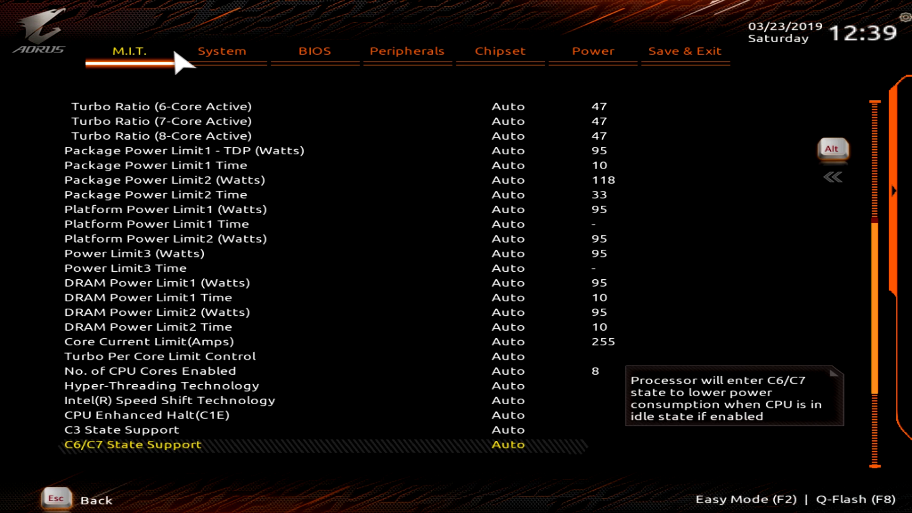
{"action": "key", "text": "Down"}
{"action": "key", "text": "Down"}
{"action": "key", "text": "Down"}
{"action": "key", "text": "Down"}
{"action": "key", "text": "Down"}
{"action": "key", "text": "Down"}
{"action": "key", "text": "Down"}
{"action": "key", "text": "Down"}
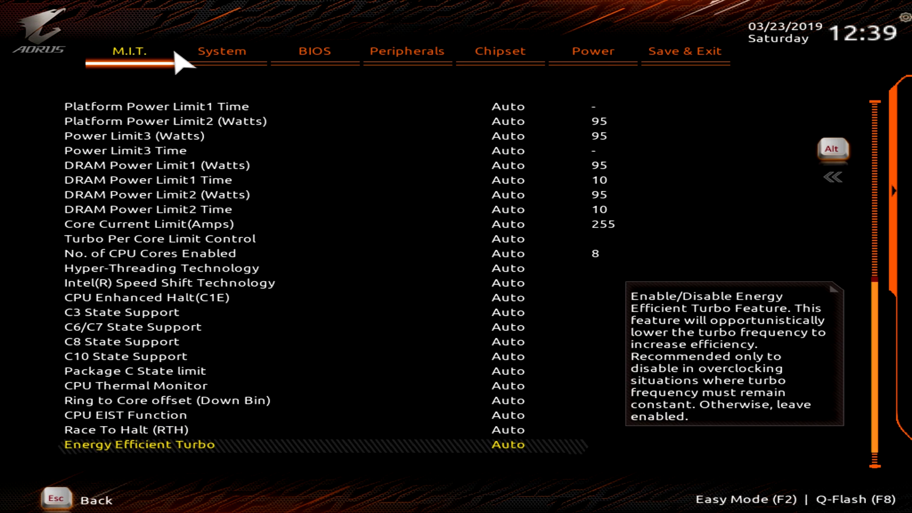
{"action": "key", "text": "Down"}
{"action": "key", "text": "Down"}
{"action": "key", "text": "Down"}
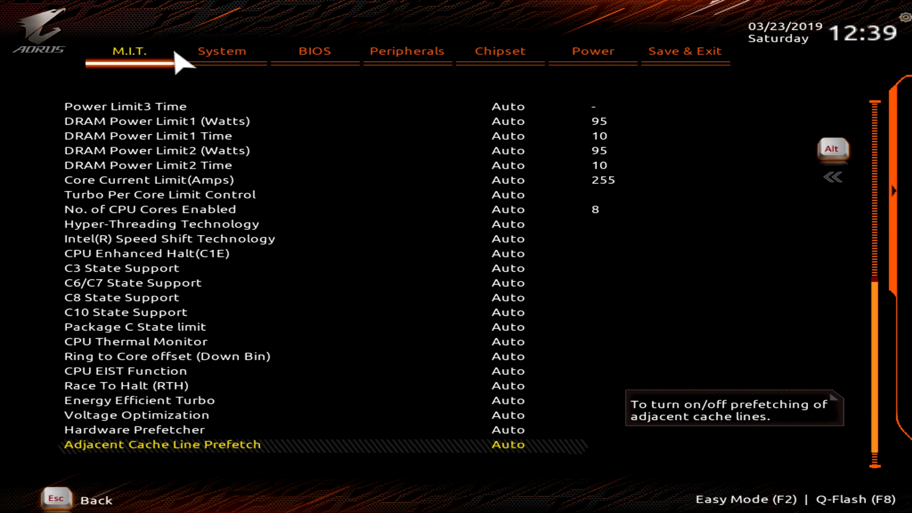
{"action": "key", "text": "Down"}
{"action": "key", "text": "Up"}
{"action": "key", "text": "Down"}
{"action": "key", "text": "Down"}
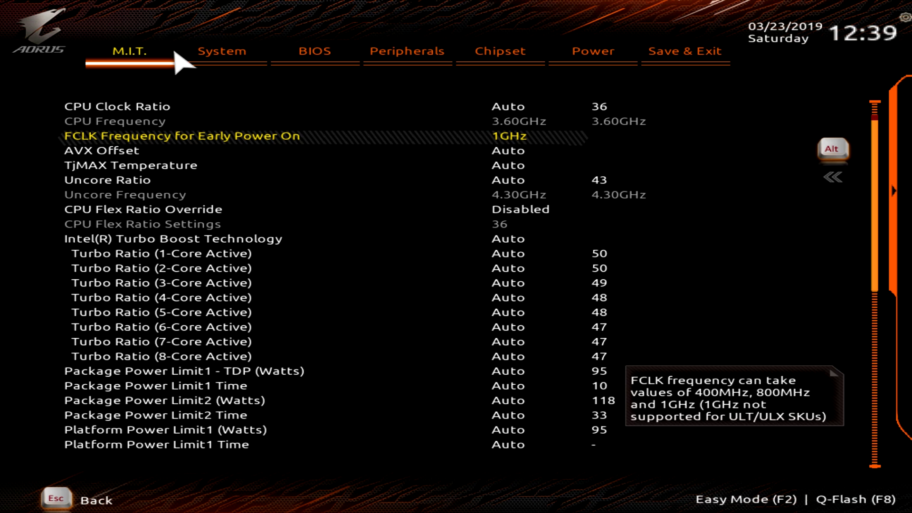
{"action": "key", "text": "Up"}
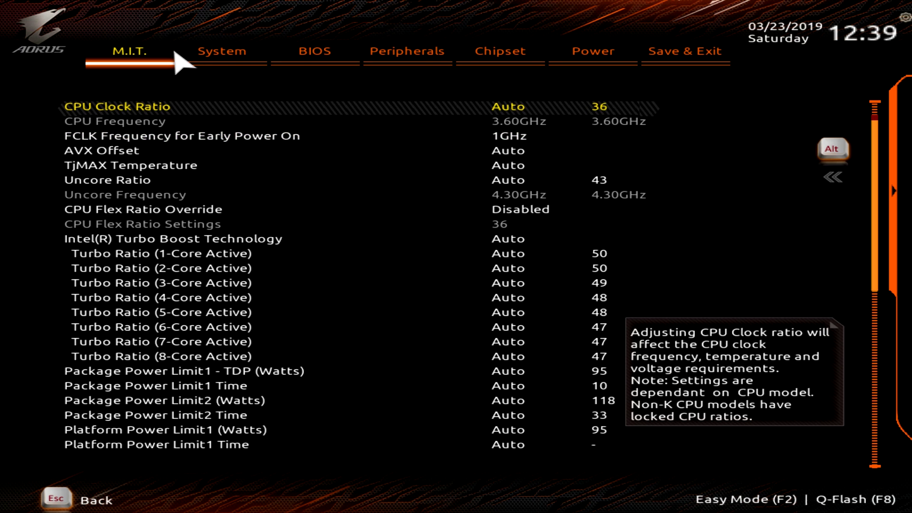
{"action": "key", "text": "Escape"}
{"action": "key", "text": "Down"}
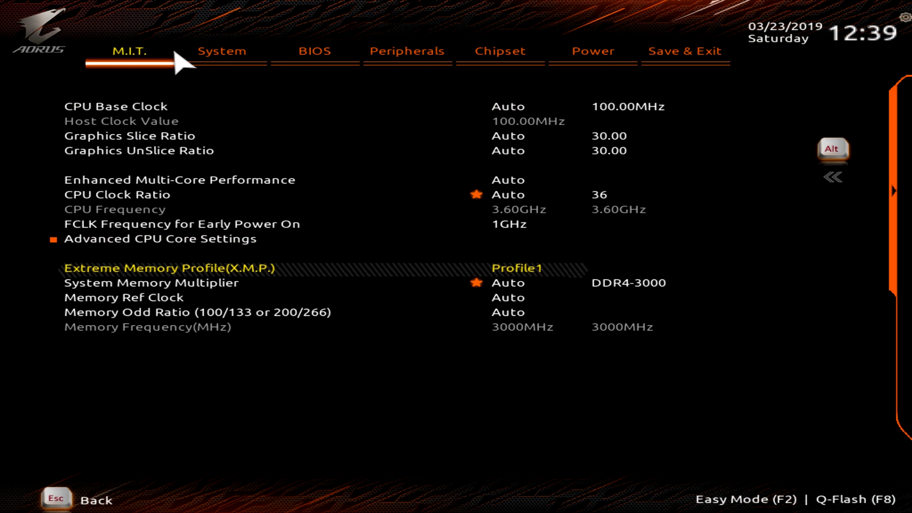
{"action": "key", "text": "Return"}
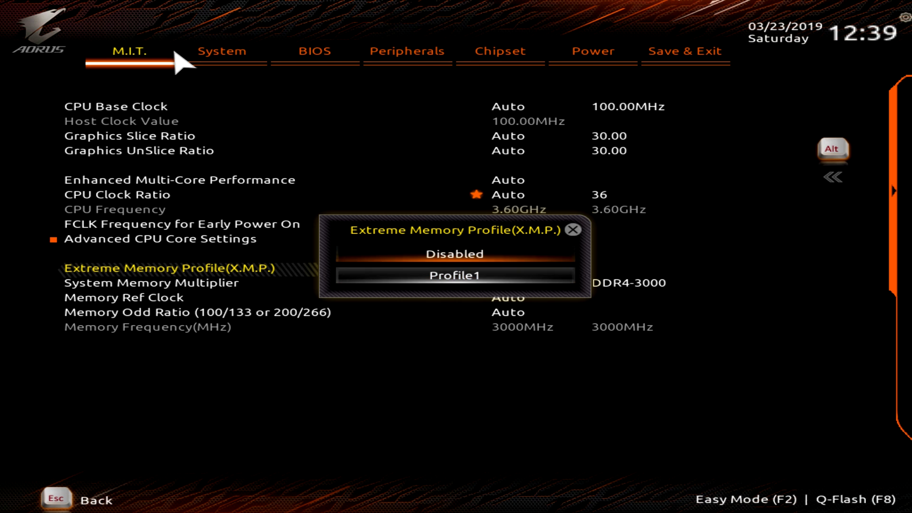
{"action": "key", "text": "Return"}
{"action": "key", "text": "Down"}
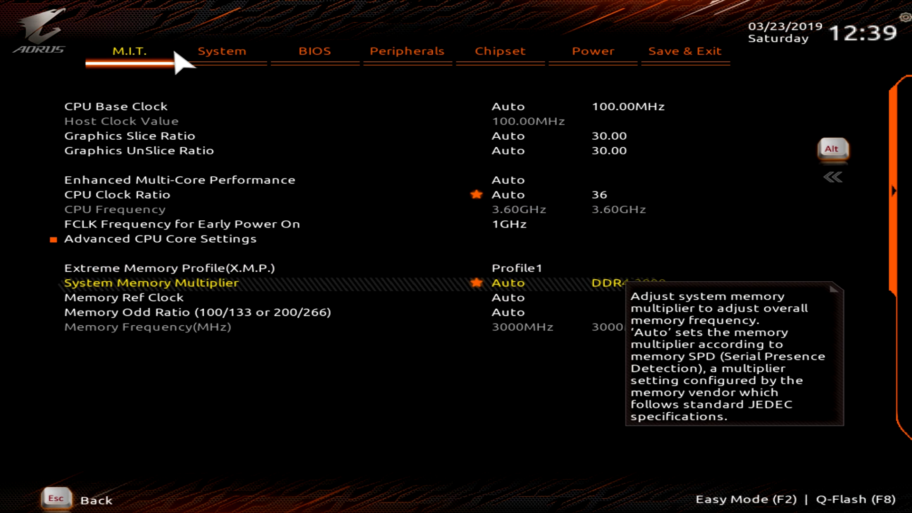
{"action": "key", "text": "Down"}
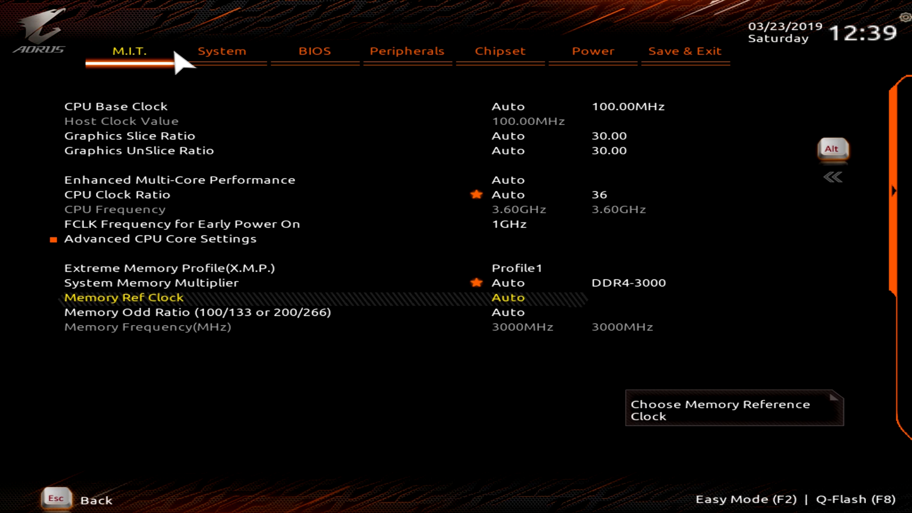
{"action": "key", "text": "Down"}
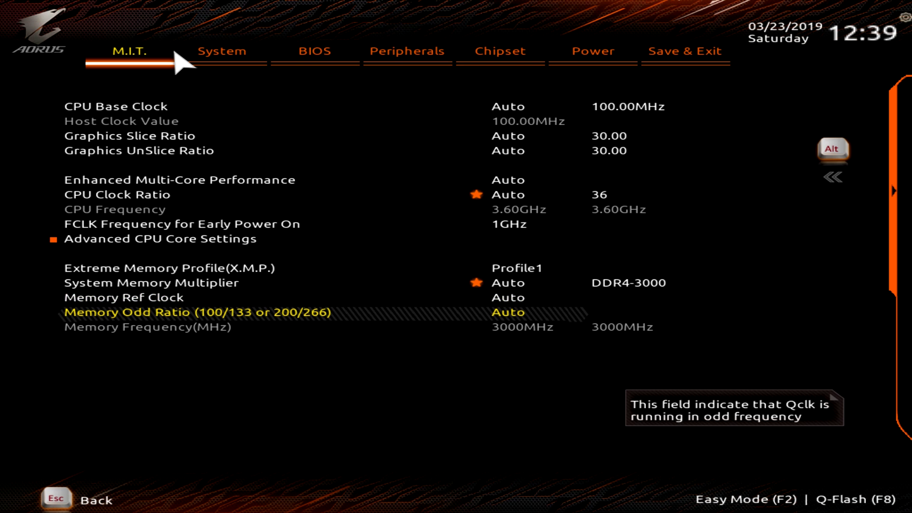
{"action": "mouse_move", "coordinate": [902, 223]}
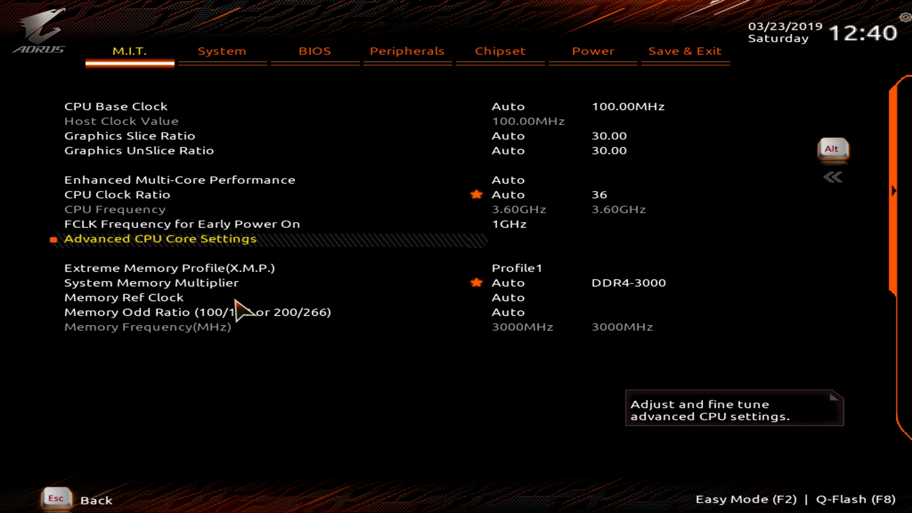
- Open Advanced Memory Settings and preview the Memory Timing Mode options, leaving it on Auto
{"action": "key", "text": "Escape"}
{"action": "key", "text": "Down"}
{"action": "key", "text": "Return"}
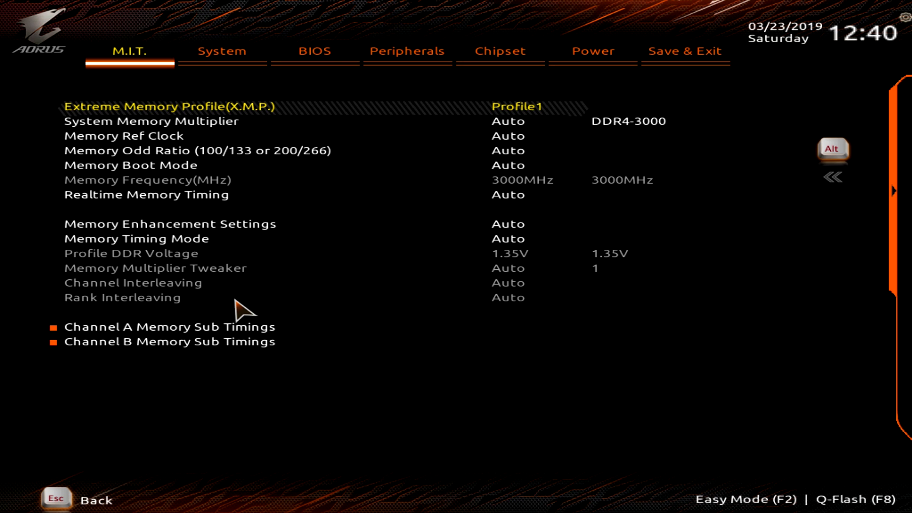
{"action": "key", "text": "Down"}
{"action": "key", "text": "Down"}
{"action": "key", "text": "Down"}
{"action": "key", "text": "Down"}
{"action": "key", "text": "Down"}
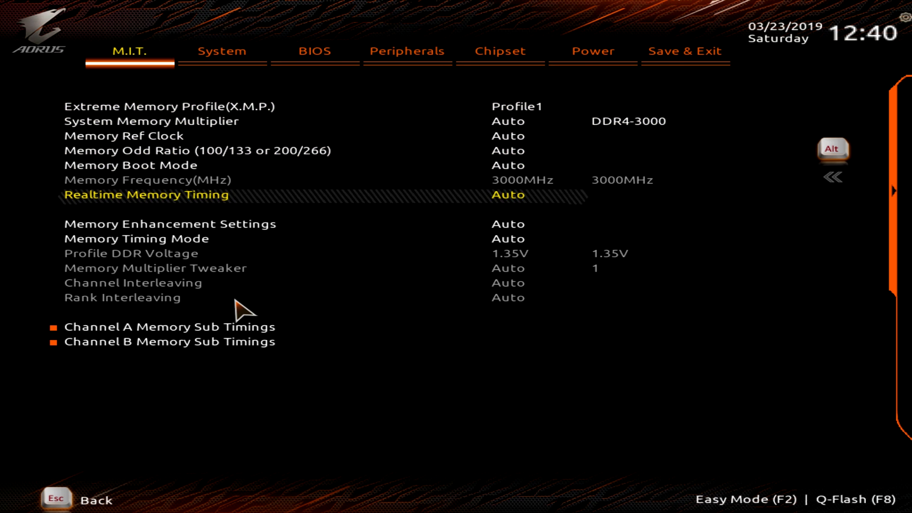
{"action": "key", "text": "Down"}
{"action": "key", "text": "Down"}
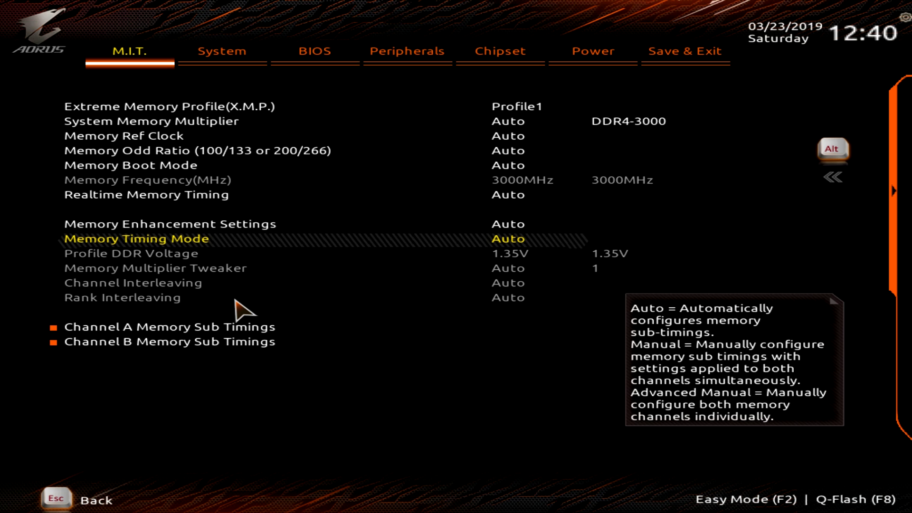
{"action": "key", "text": "Return"}
{"action": "key", "text": "Down"}
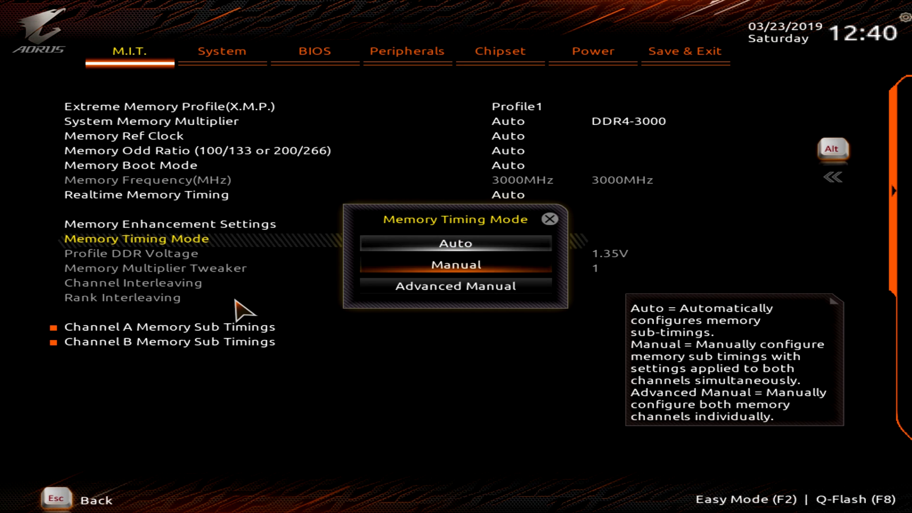
{"action": "key", "text": "Down"}
{"action": "key", "text": "Down"}
{"action": "key", "text": "Return"}
- Open Channel A Memory Sub Timings and scroll through the timing values
{"action": "key", "text": "Down"}
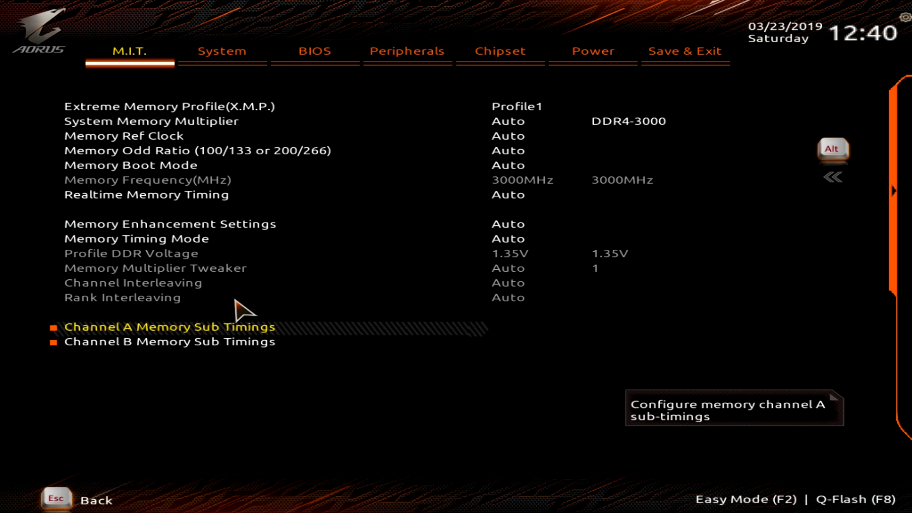
{"action": "key", "text": "Return"}
{"action": "key", "text": "Down"}
{"action": "scroll", "coordinate": [243, 311], "scroll_direction": "down", "scroll_amount": 4}
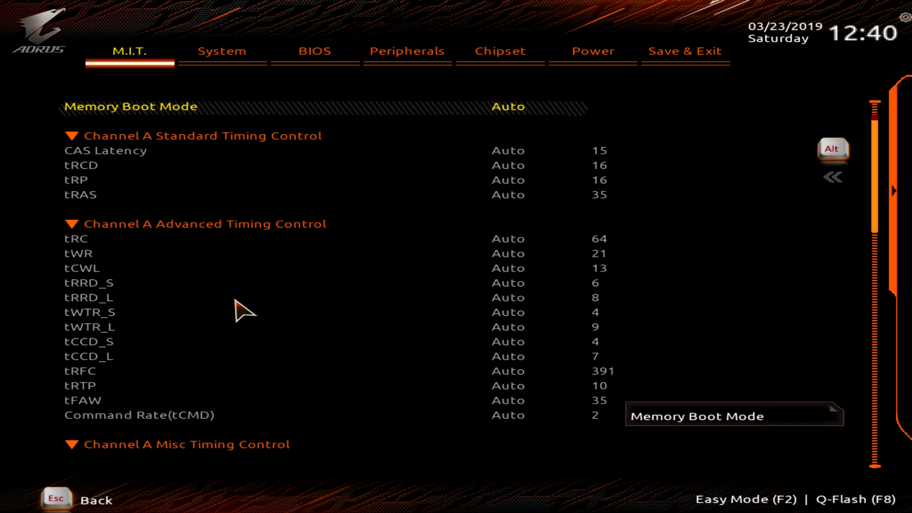
{"action": "scroll", "coordinate": [242, 311], "scroll_direction": "down", "scroll_amount": 2}
{"action": "scroll", "coordinate": [243, 311], "scroll_direction": "up", "scroll_amount": 6}
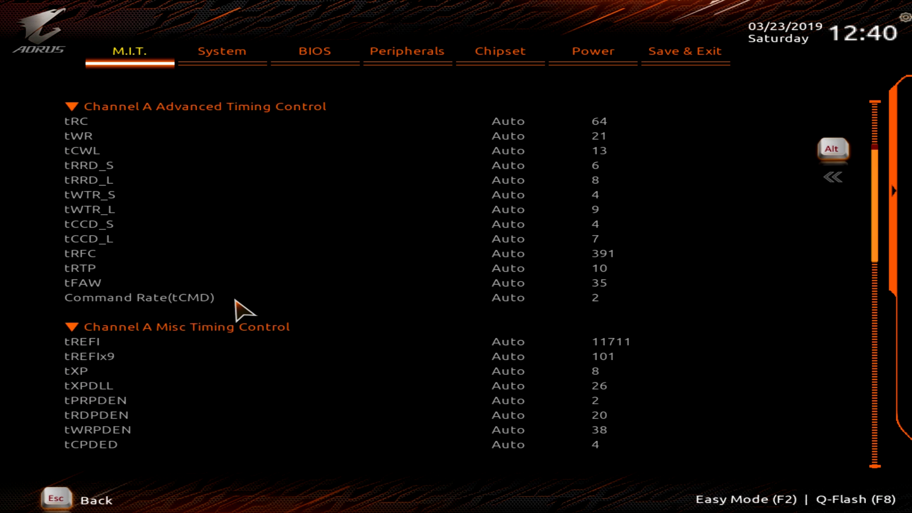
{"action": "scroll", "coordinate": [243, 311], "scroll_direction": "down", "scroll_amount": 15}
{"action": "scroll", "coordinate": [243, 311], "scroll_direction": "up", "scroll_amount": 6}
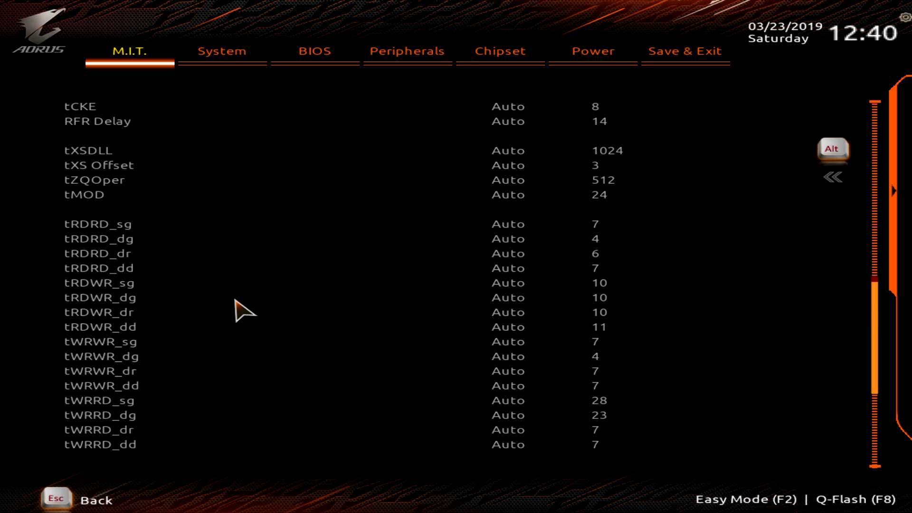
{"action": "scroll", "coordinate": [243, 311], "scroll_direction": "up", "scroll_amount": 6}
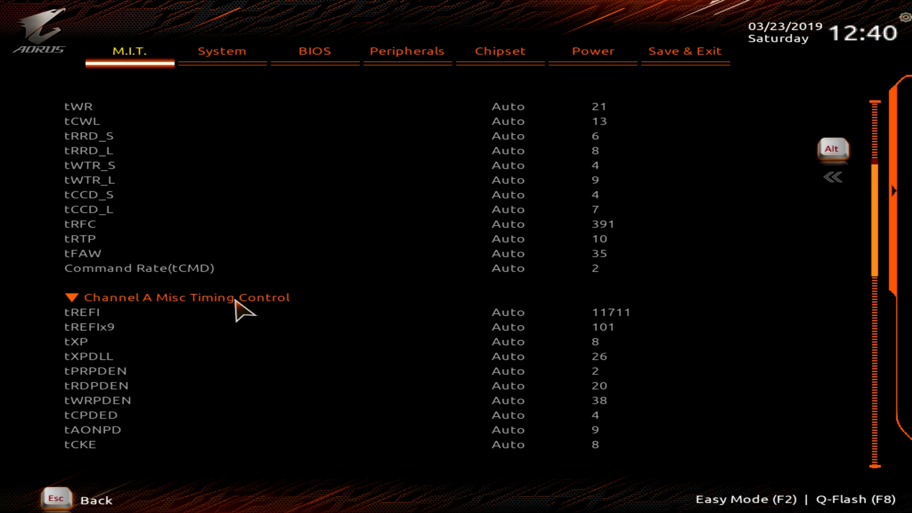
- Back out to the M.I.T. menu and open Advanced Voltage Settings
{"action": "key", "text": "Escape"}
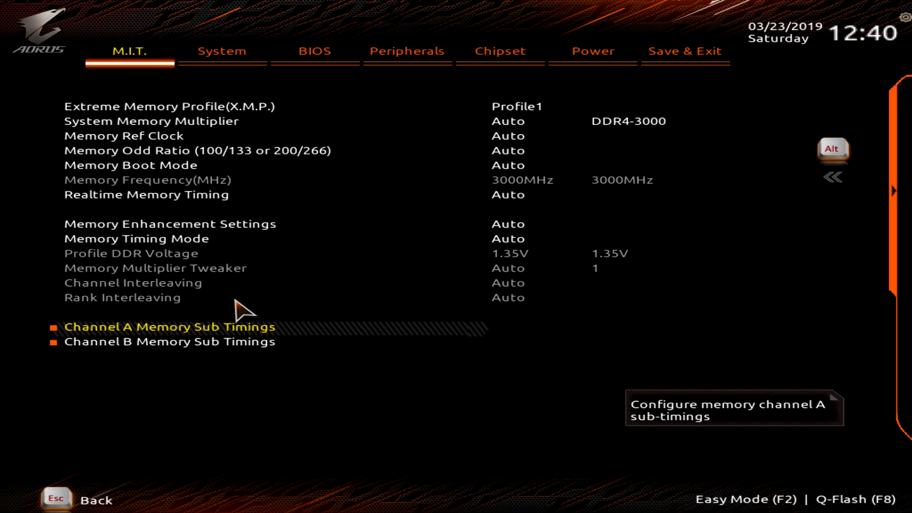
{"action": "key", "text": "Escape"}
{"action": "key", "text": "Down"}
{"action": "key", "text": "Return"}
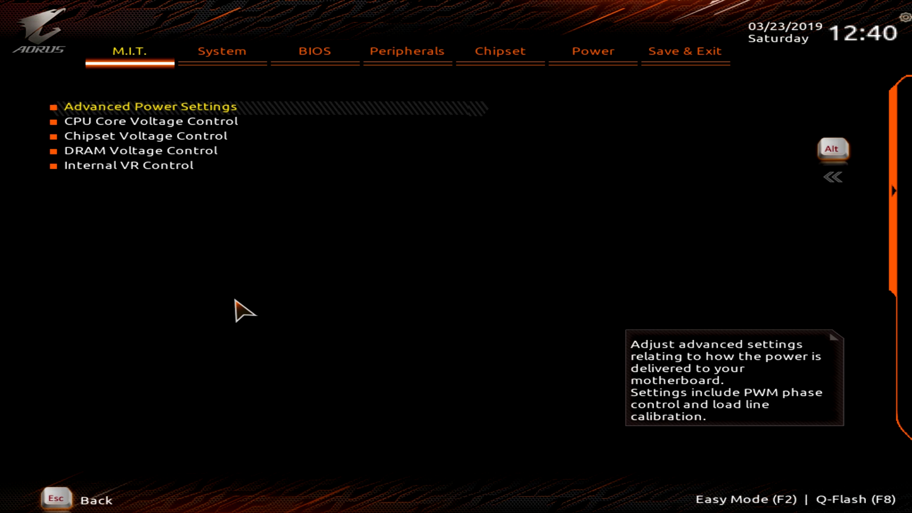
- Look at the load-line settings and the CPU core voltage options, including VCCIO and SVID offset
{"action": "key", "text": "Return"}
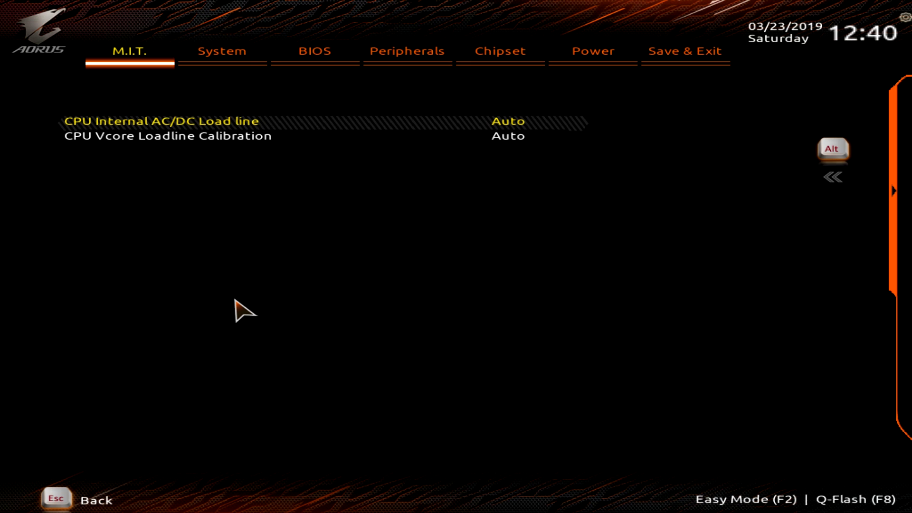
{"action": "key", "text": "Escape"}
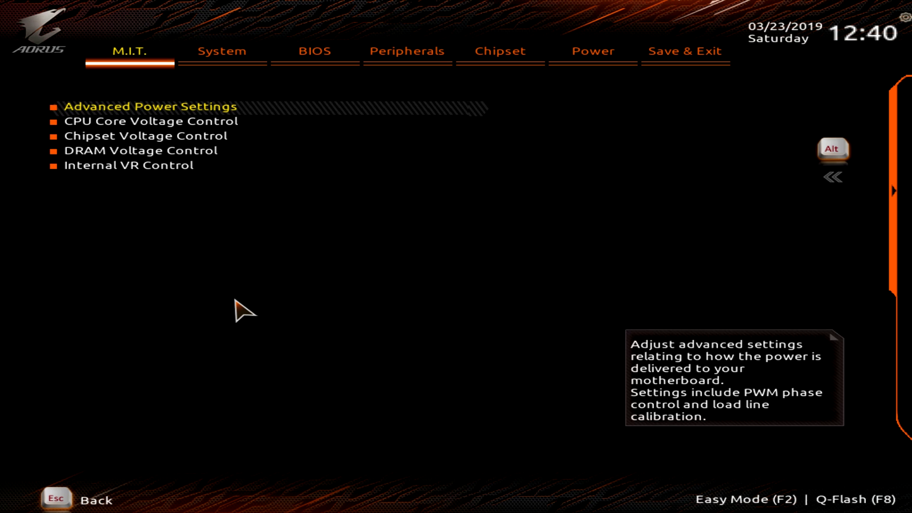
{"action": "key", "text": "Down"}
{"action": "key", "text": "Return"}
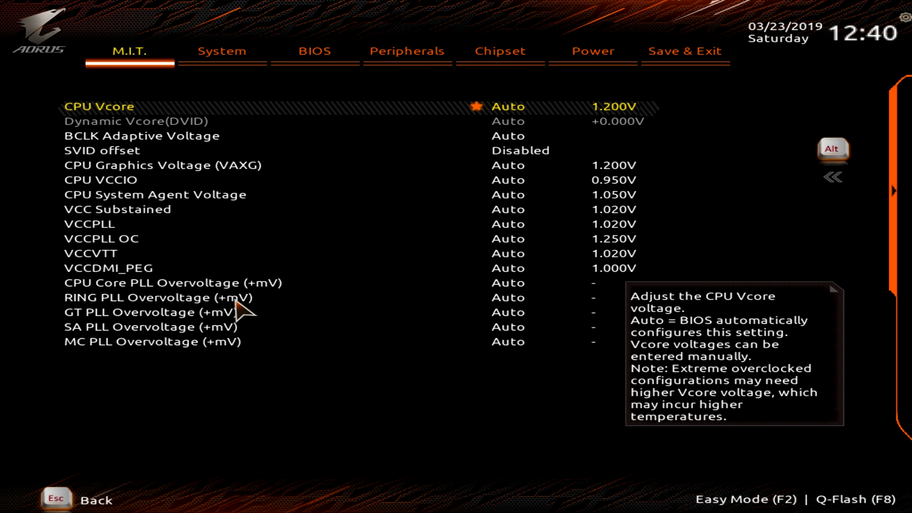
{"action": "key", "text": "Down"}
{"action": "key", "text": "Down"}
{"action": "key", "text": "Down"}
{"action": "key", "text": "Down"}
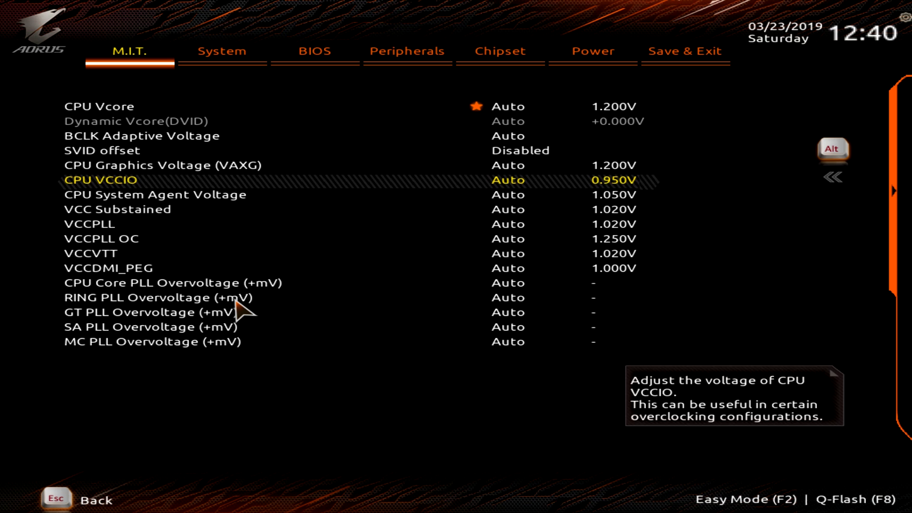
{"action": "key", "text": "Up"}
{"action": "key", "text": "Up"}
{"action": "key", "text": "Down"}
{"action": "key", "text": "Down"}
{"action": "key", "text": "Down"}
{"action": "key", "text": "Down"}
{"action": "key", "text": "Down"}
{"action": "key", "text": "Down"}
{"action": "key", "text": "Down"}
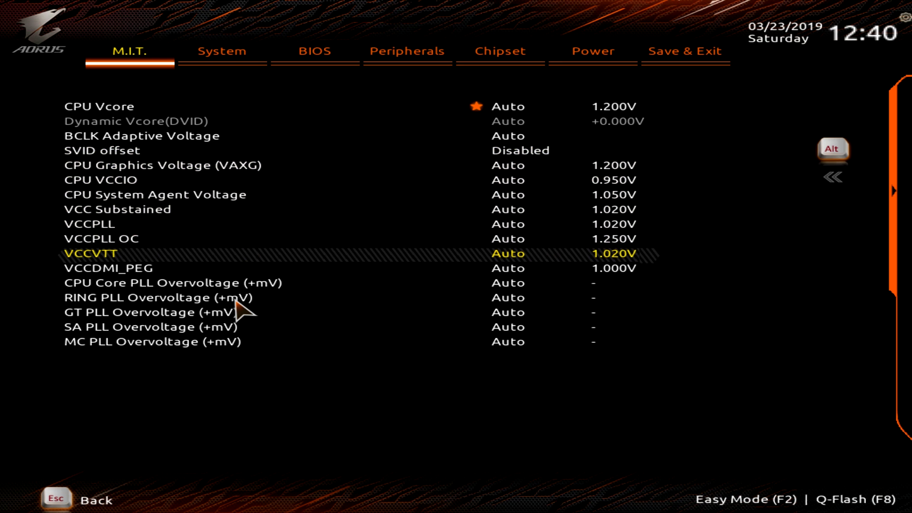
{"action": "key", "text": "Up"}
{"action": "key", "text": "Up"}
{"action": "key", "text": "Up"}
{"action": "key", "text": "Up"}
{"action": "key", "text": "Up"}
{"action": "key", "text": "Up"}
{"action": "key", "text": "Up"}
{"action": "key", "text": "Escape"}
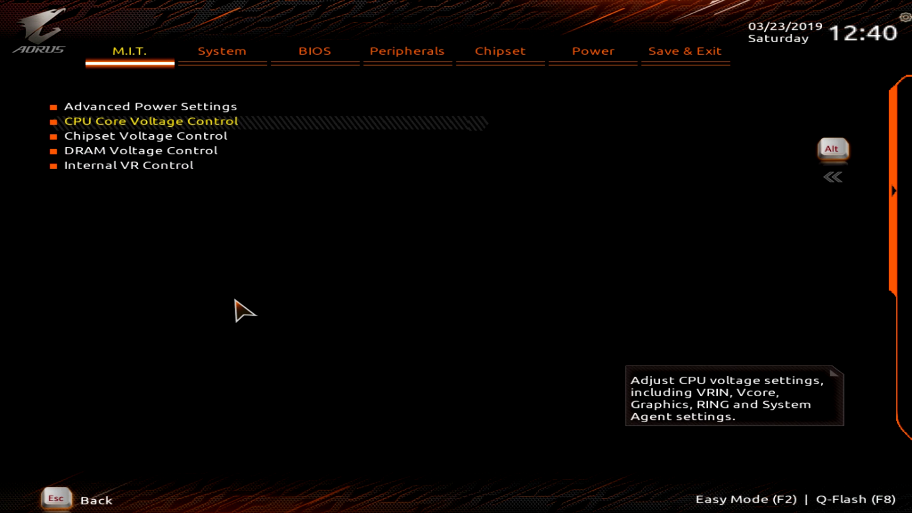
- In chipset voltage settings, change PCH Core to 0.820V, then set it back to Auto
{"action": "key", "text": "Down"}
{"action": "key", "text": "Return"}
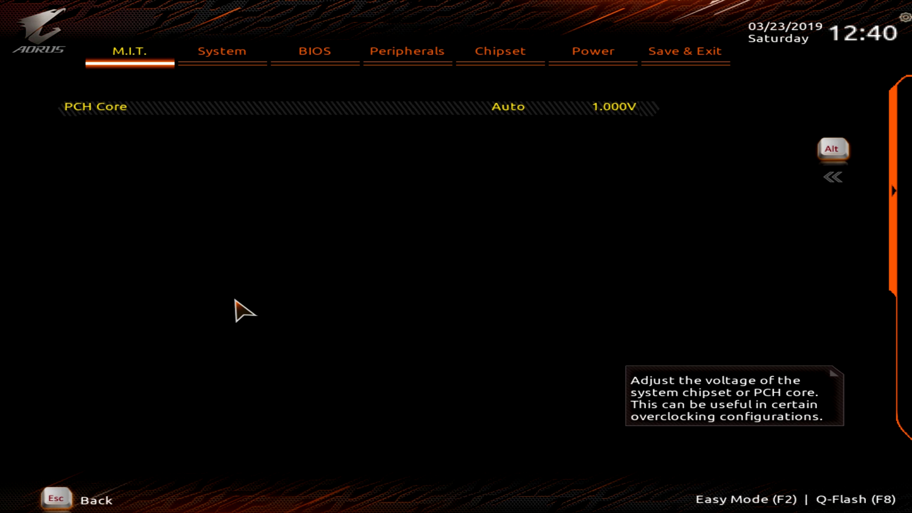
{"action": "key", "text": "plus"}
{"action": "key", "text": "plus"}
{"action": "key", "text": "plus"}
{"action": "key", "text": "Escape"}
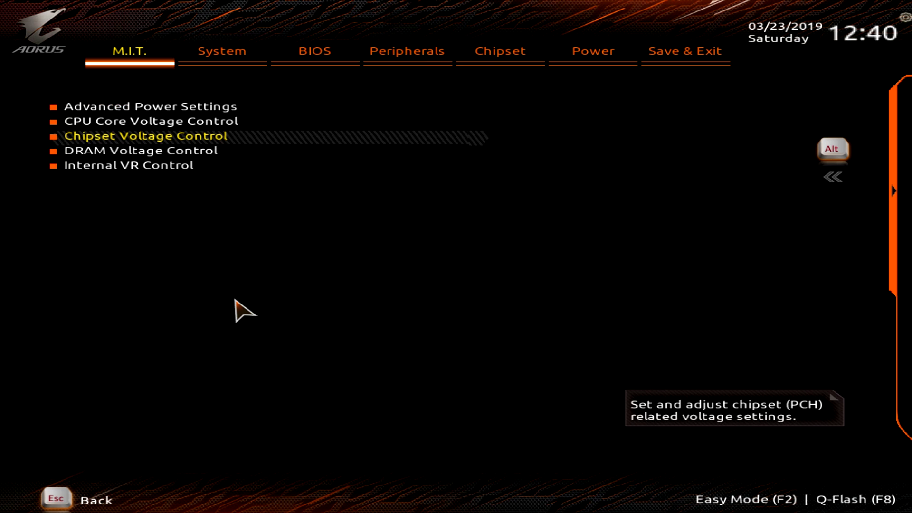
{"action": "key", "text": "Return"}
{"action": "type", "text": "auto"}
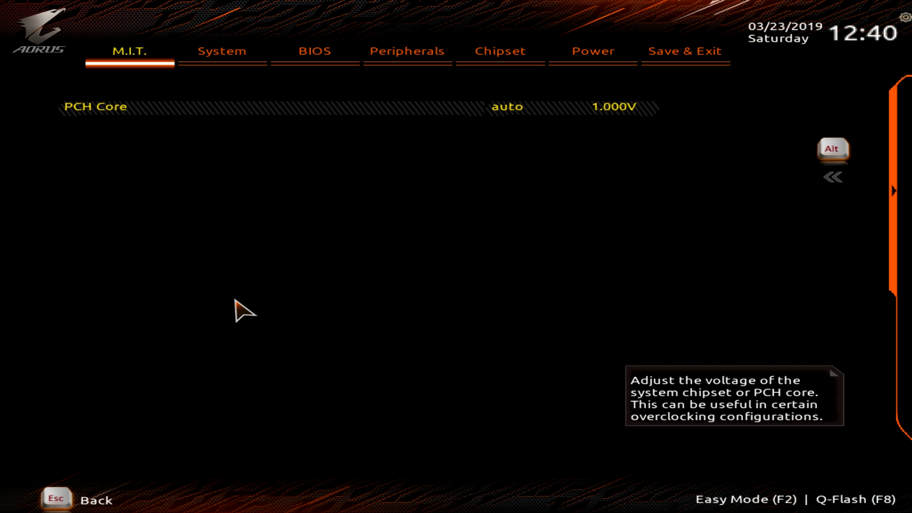
{"action": "key", "text": "Return"}
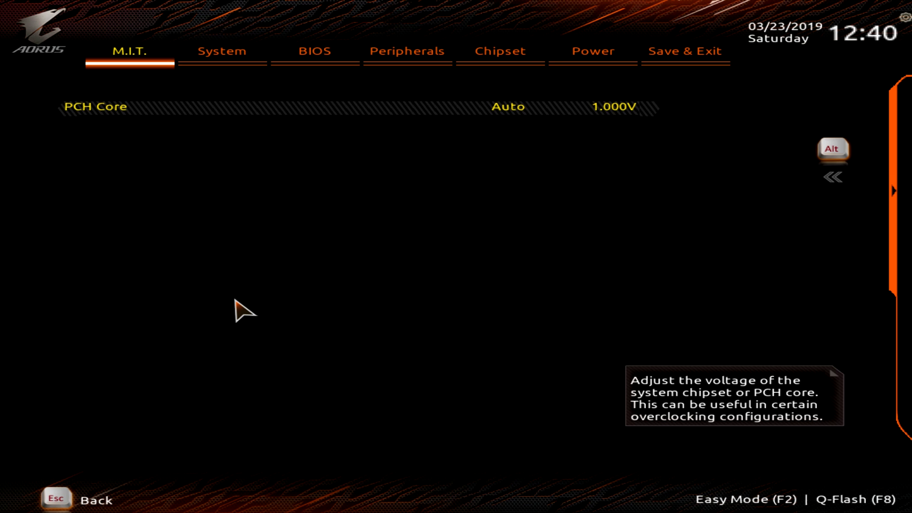
{"action": "key", "text": "Escape"}
- Check the DRAM voltage settings, then open Internal VR Control and review the IA current thresholds
{"action": "key", "text": "Down"}
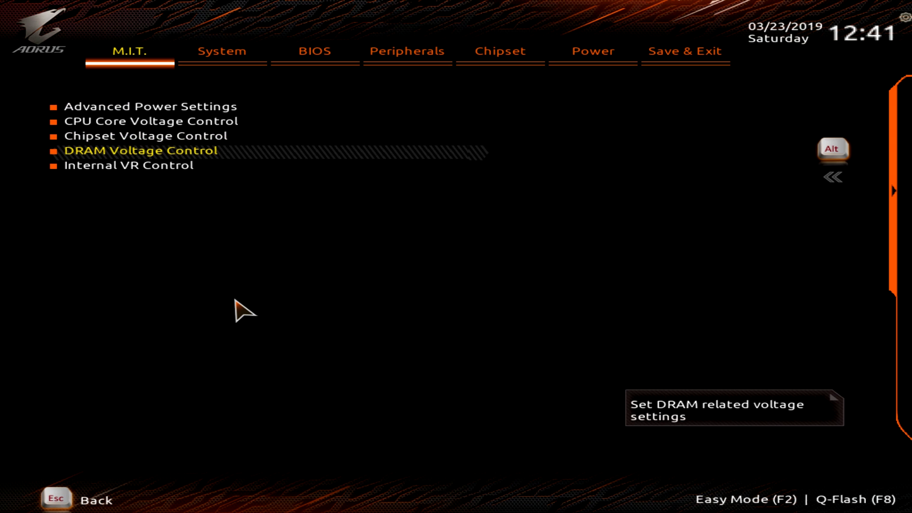
{"action": "key", "text": "Return"}
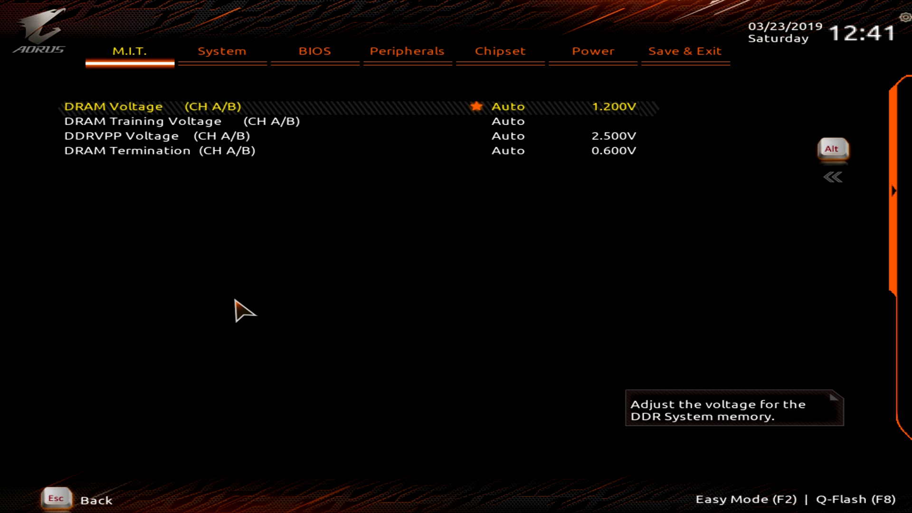
{"action": "key", "text": "Escape"}
{"action": "key", "text": "Down"}
{"action": "key", "text": "Return"}
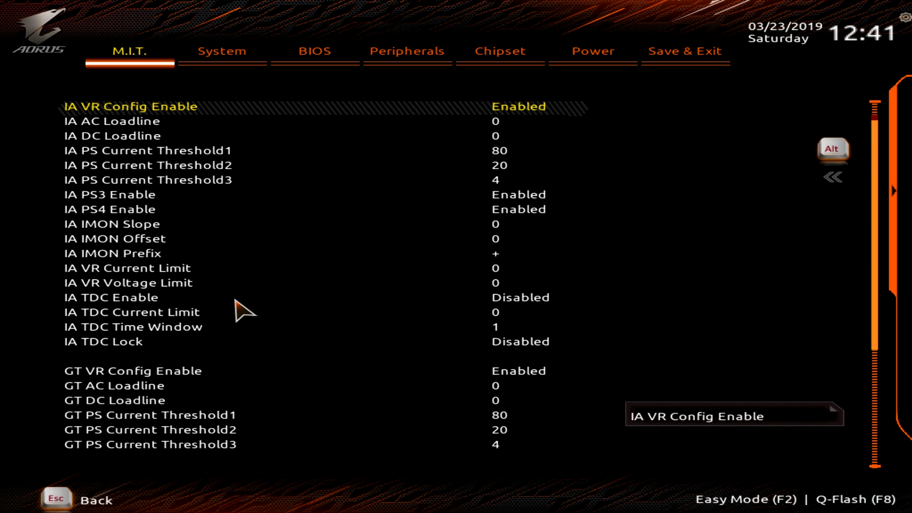
{"action": "key", "text": "Down"}
{"action": "key", "text": "Down"}
{"action": "key", "text": "Down"}
{"action": "key", "text": "Down"}
{"action": "key", "text": "Down"}
{"action": "key", "text": "Down"}
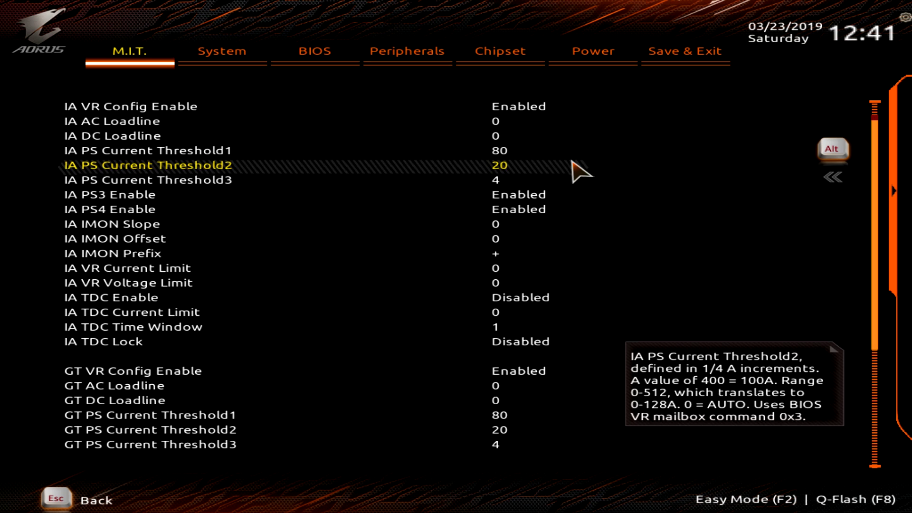
{"action": "key", "text": "Escape"}
{"action": "key", "text": "Escape"}
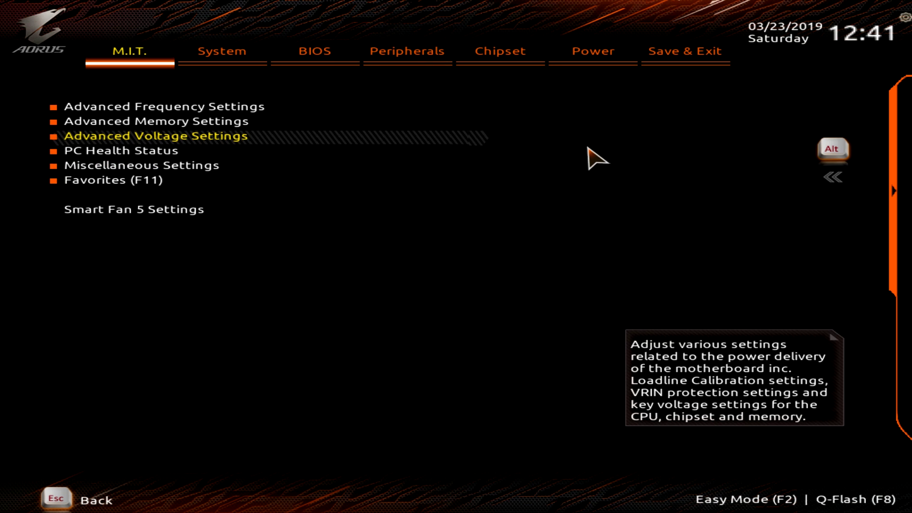
{"action": "key", "text": "Down"}
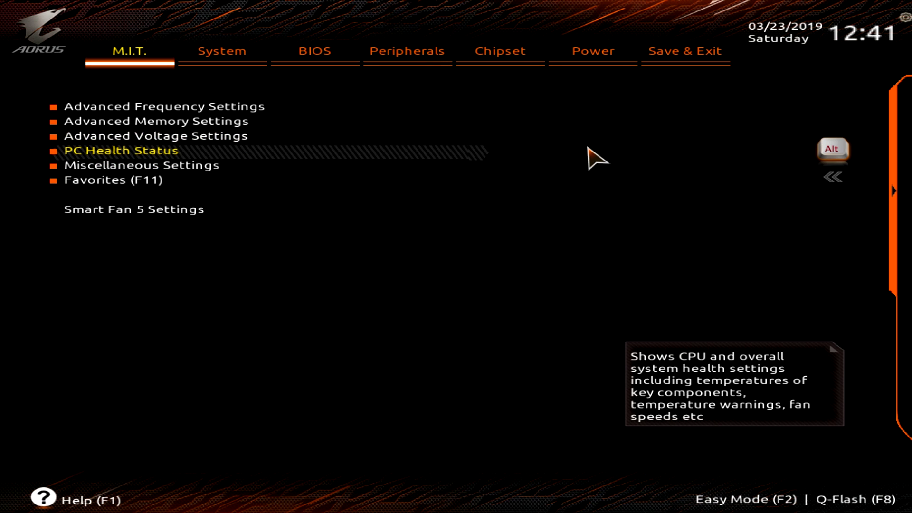
{"action": "key", "text": "Return"}
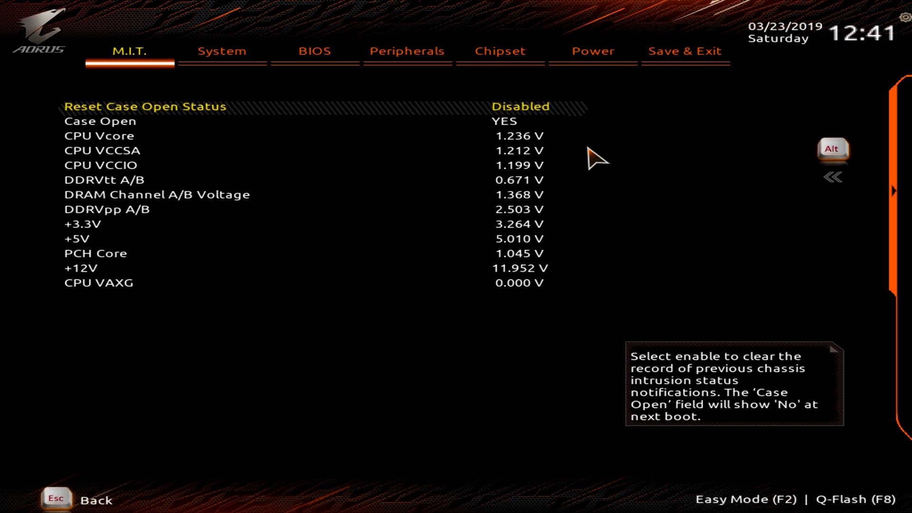
{"action": "key", "text": "Escape"}
{"action": "key", "text": "Down"}
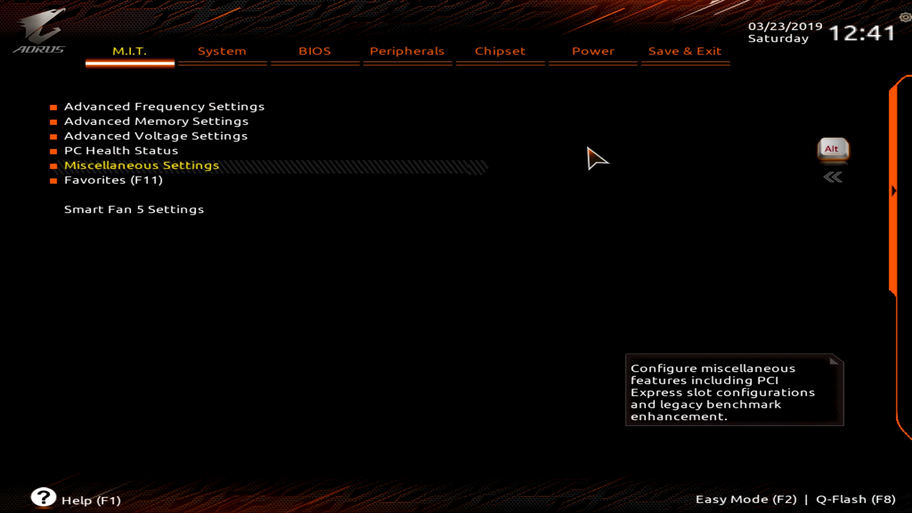
{"action": "key", "text": "Return"}
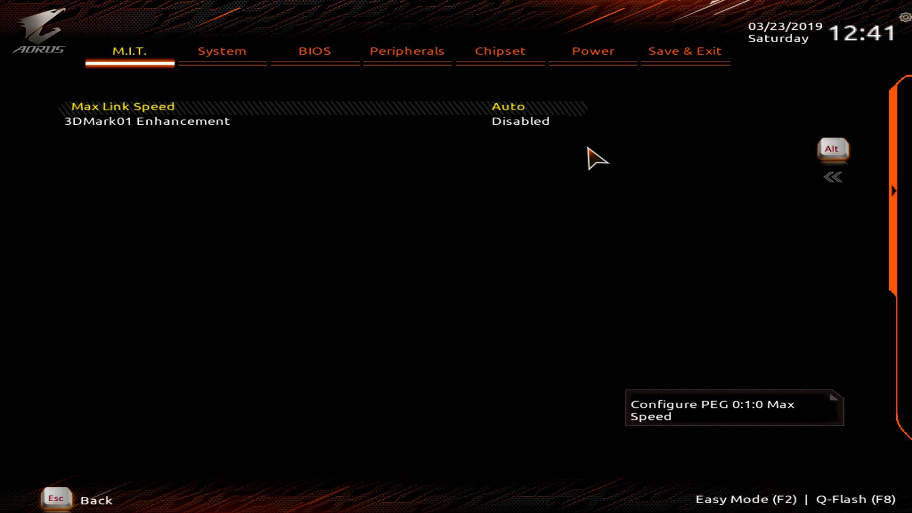
{"action": "key", "text": "Escape"}
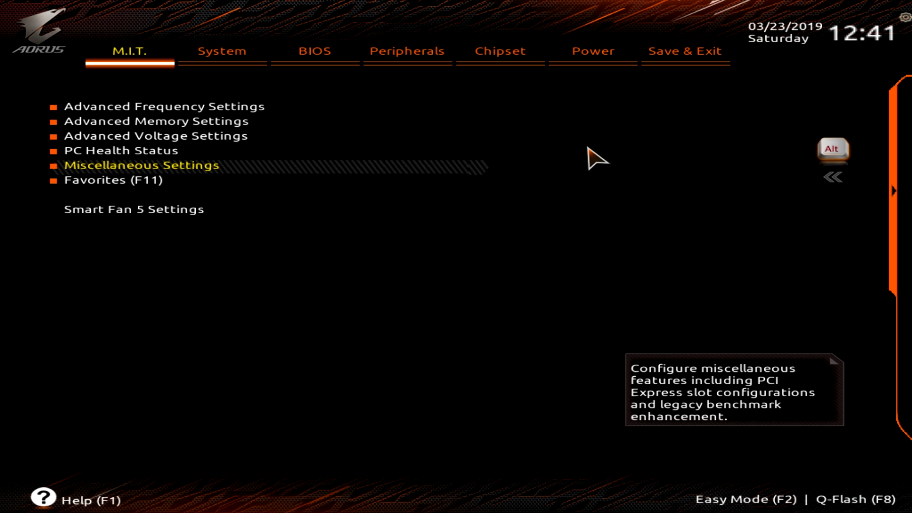
{"action": "key", "text": "Down"}
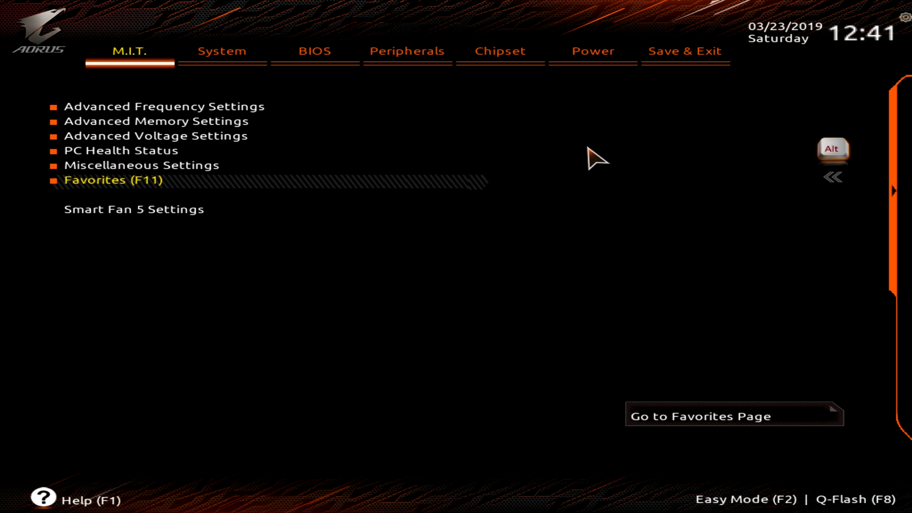
{"action": "key", "text": "Return"}
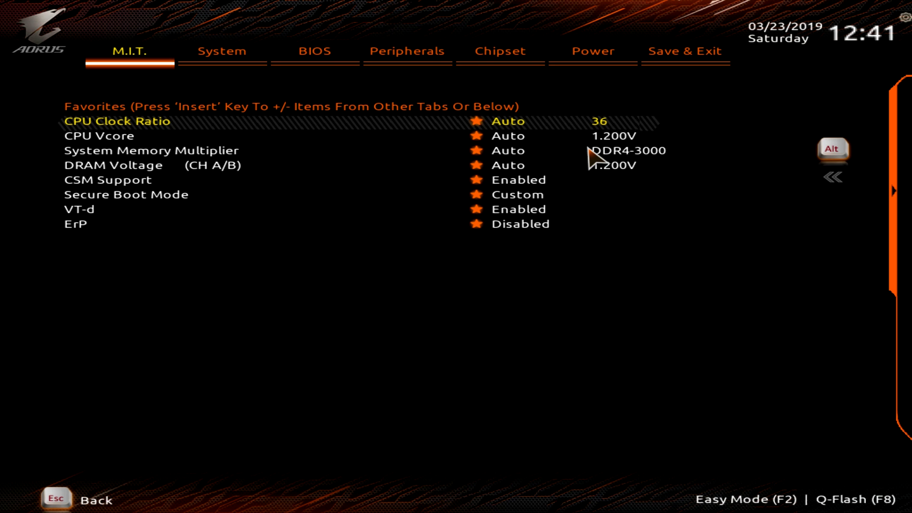
{"action": "key", "text": "Escape"}
{"action": "key", "text": "Down"}
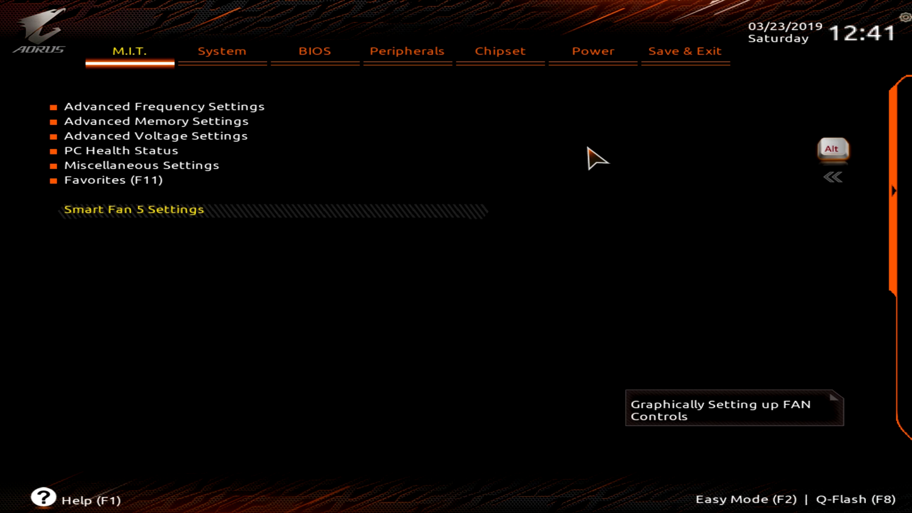
- Check Smart Fan 5 settings, then view the System tab: Z390 AORUS ULTRA, BIOS F7f, 01/16/2019
{"action": "key", "text": "Return"}
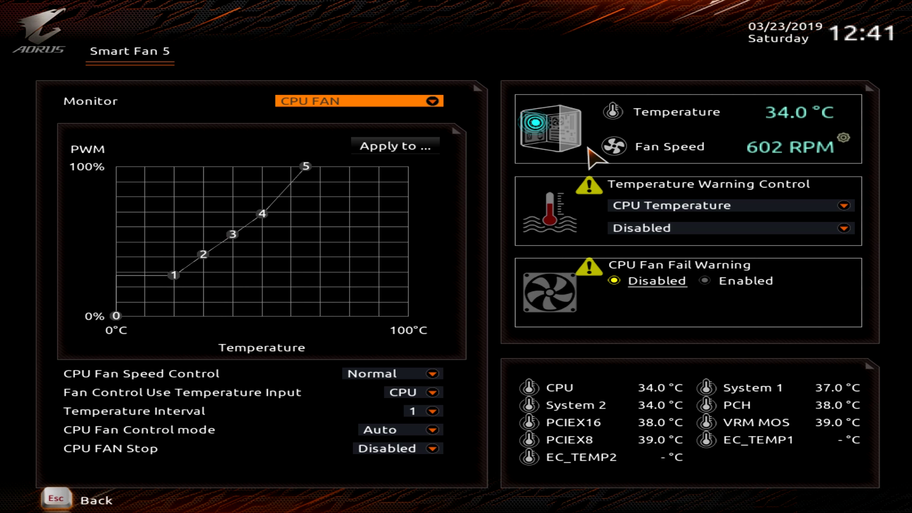
{"action": "key", "text": "Escape"}
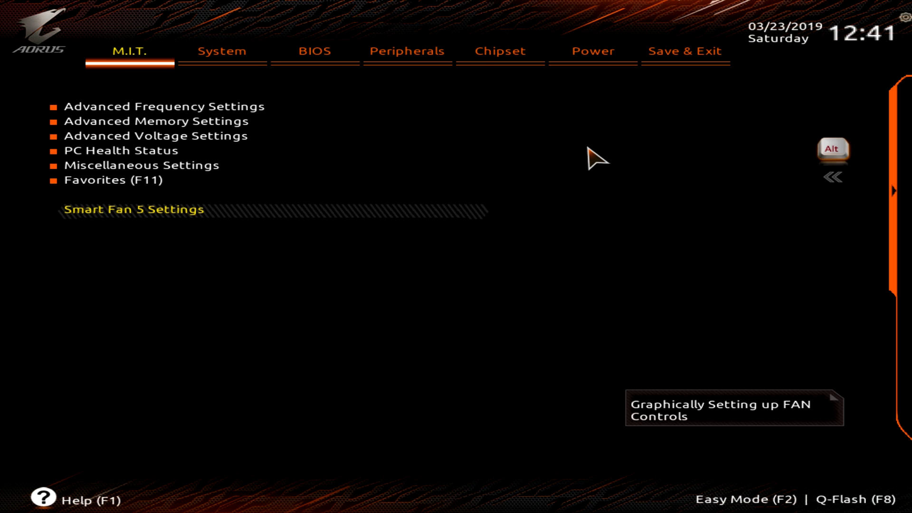
{"action": "key", "text": "Right"}
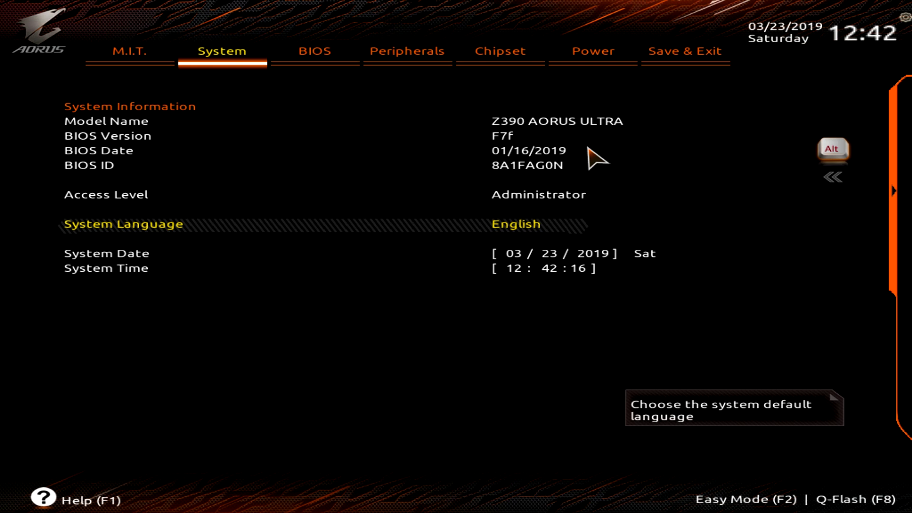
- Browse the BIOS tab's logo, Mouse Speed, PCI device and administrator password options, then reach Peripherals
{"action": "key", "text": "Right"}
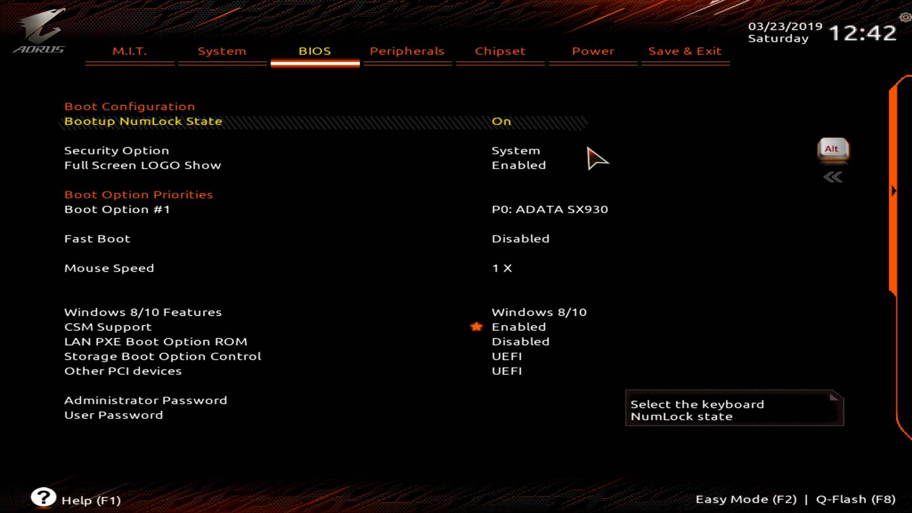
{"action": "key", "text": "Down"}
{"action": "key", "text": "Down"}
{"action": "key", "text": "Down"}
{"action": "key", "text": "Down"}
{"action": "key", "text": "Down"}
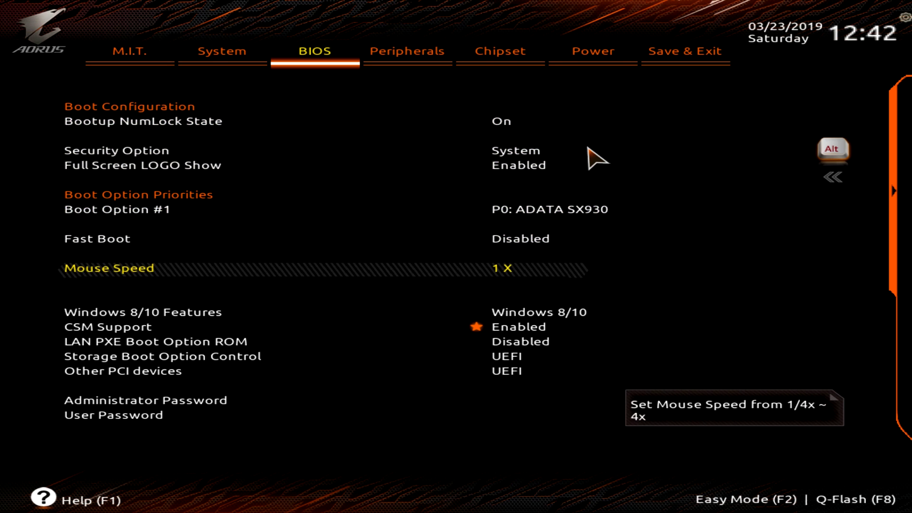
{"action": "key", "text": "Up"}
{"action": "key", "text": "Up"}
{"action": "key", "text": "Up"}
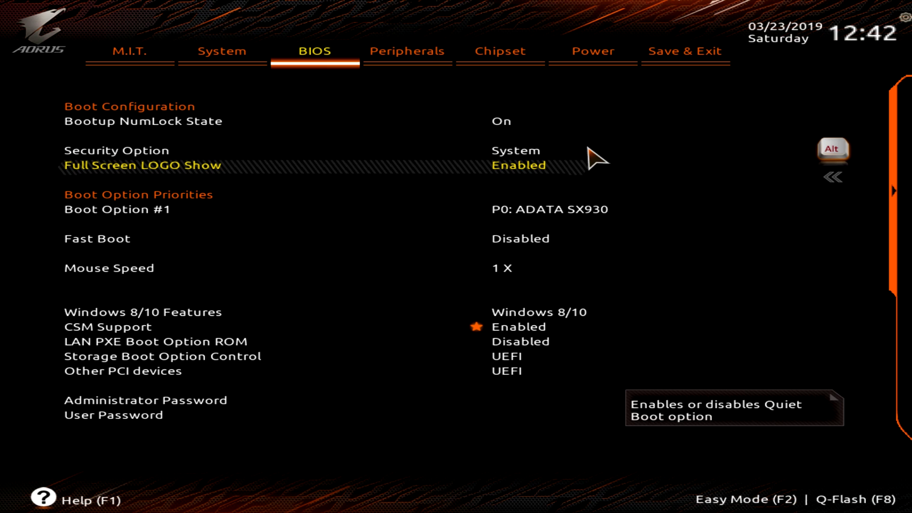
{"action": "key", "text": "Down"}
{"action": "key", "text": "Down"}
{"action": "key", "text": "Down"}
{"action": "key", "text": "Down"}
{"action": "key", "text": "Down"}
{"action": "key", "text": "Down"}
{"action": "key", "text": "Down"}
{"action": "key", "text": "Down"}
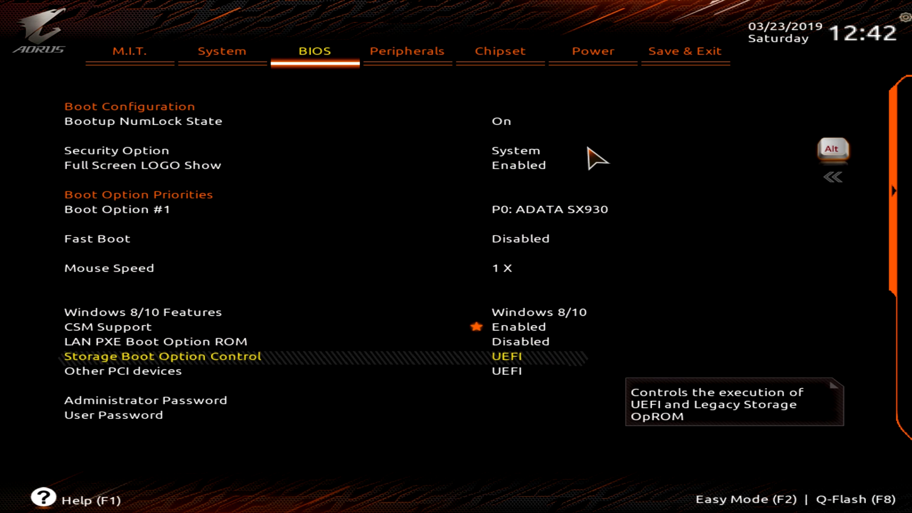
{"action": "key", "text": "Down"}
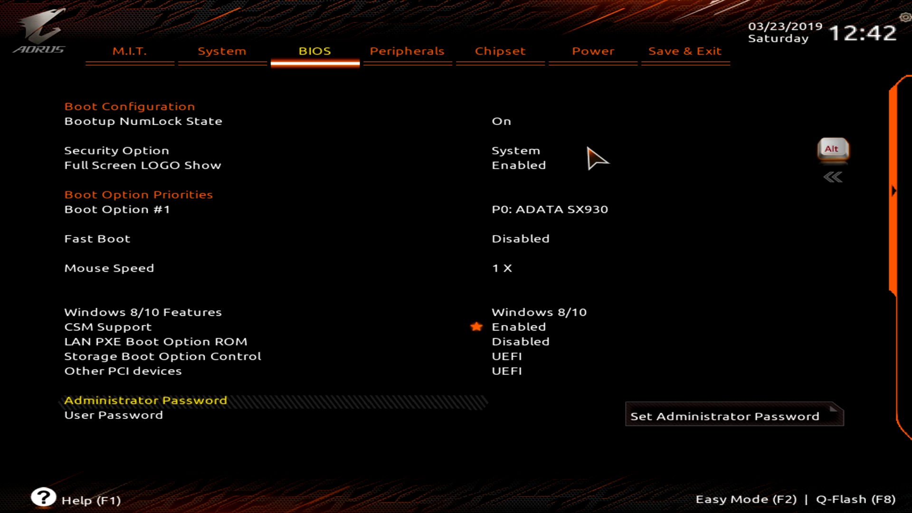
{"action": "key", "text": "Right"}
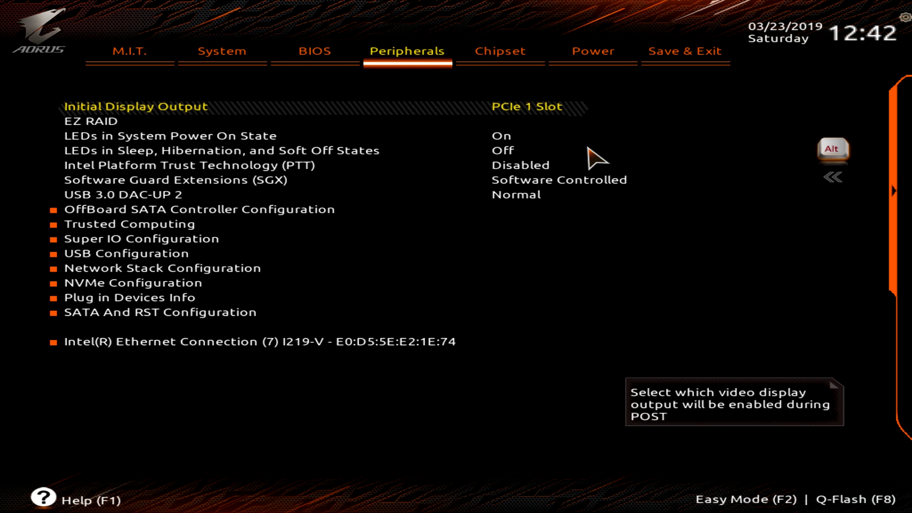
- Step past EZ RAID, the LED and USB DAC-UP 2 settings, and view OffBoard SATA Controller Configuration
{"action": "key", "text": "Down"}
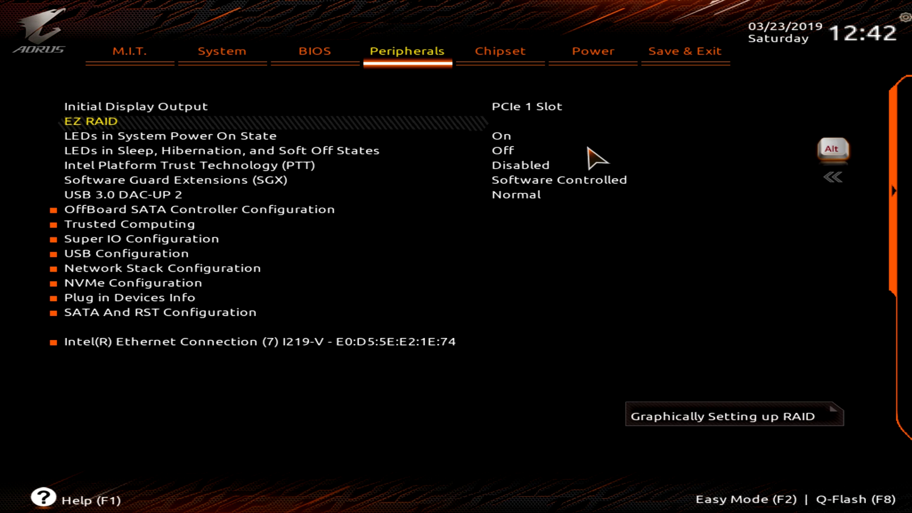
{"action": "key", "text": "Down"}
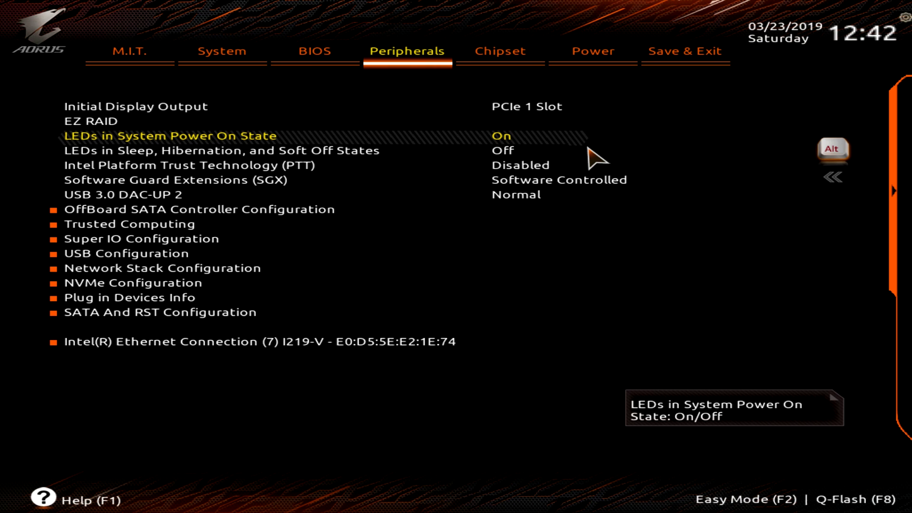
{"action": "key", "text": "Down"}
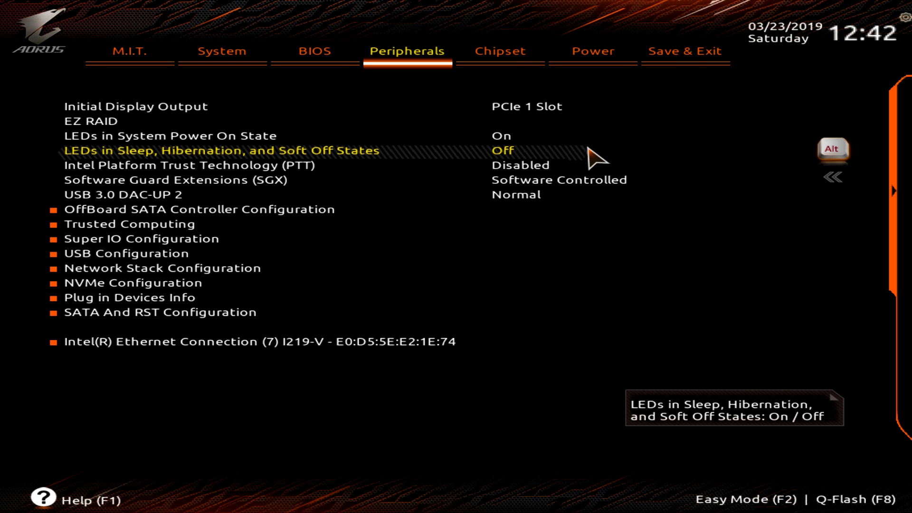
{"action": "key", "text": "Down"}
{"action": "key", "text": "Down"}
{"action": "key", "text": "Down"}
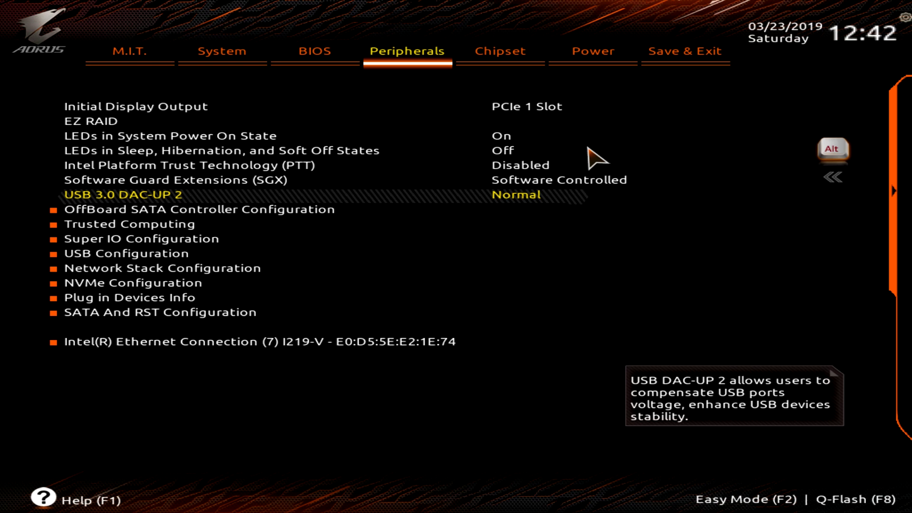
{"action": "key", "text": "Down"}
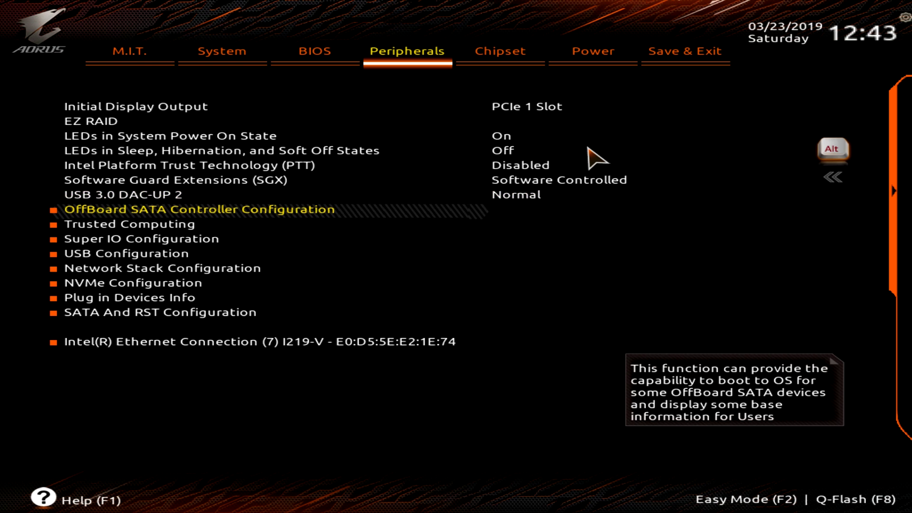
{"action": "key", "text": "Return"}
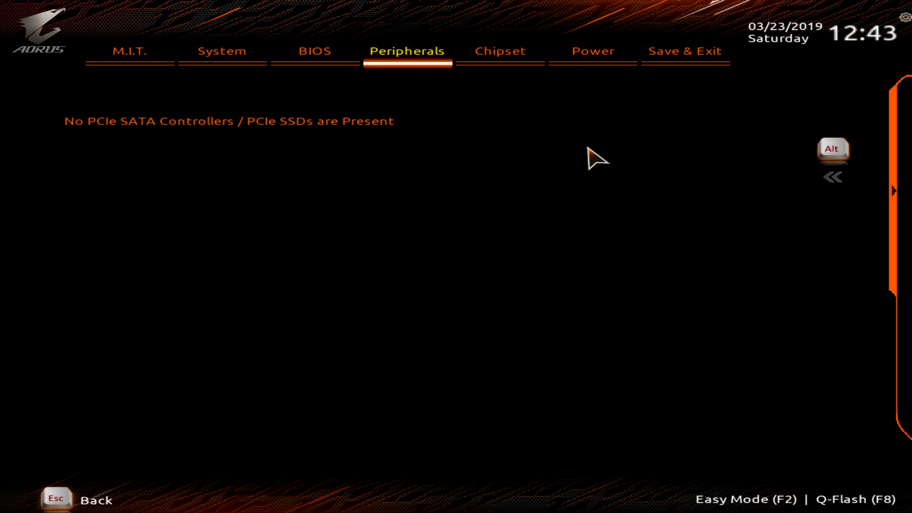
{"action": "key", "text": "Escape"}
- View the Trusted Computing, Super IO and USB Configuration submenus without changes
{"action": "key", "text": "Down"}
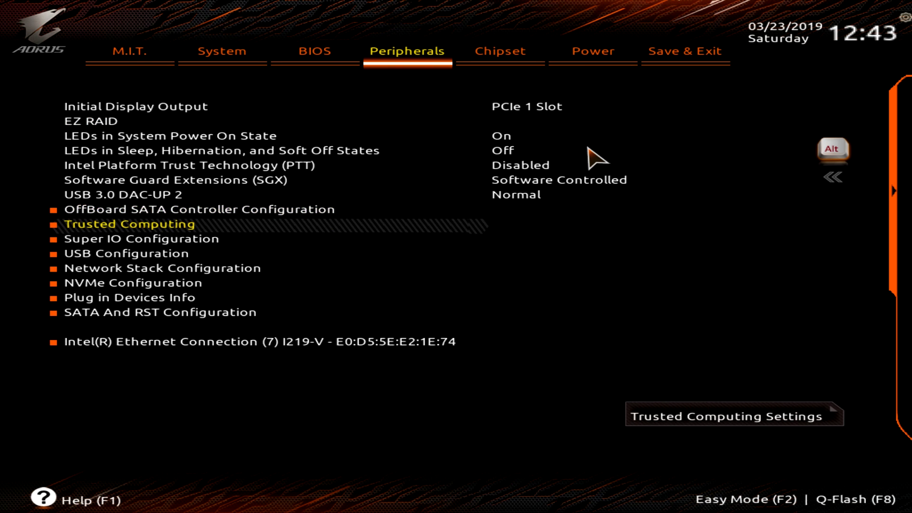
{"action": "key", "text": "Return"}
{"action": "key", "text": "Escape"}
{"action": "key", "text": "Down"}
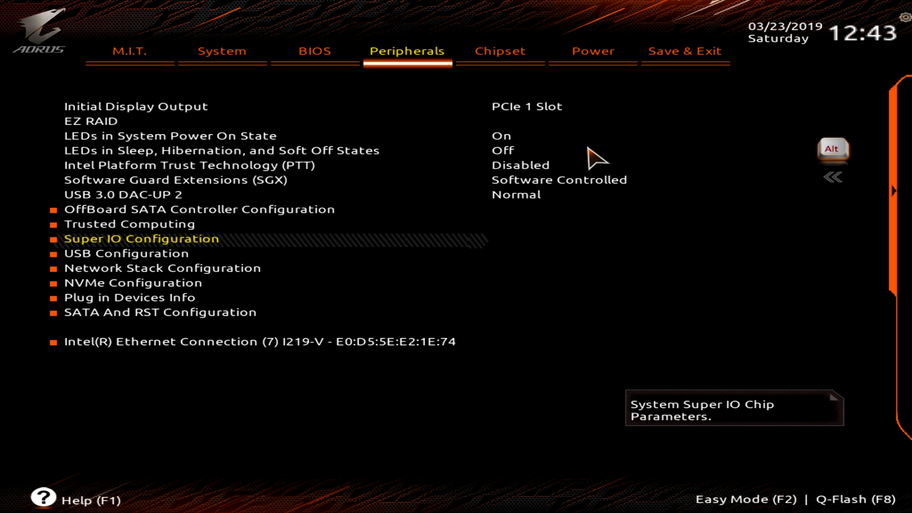
{"action": "key", "text": "Return"}
{"action": "key", "text": "Escape"}
{"action": "key", "text": "Down"}
{"action": "key", "text": "Return"}
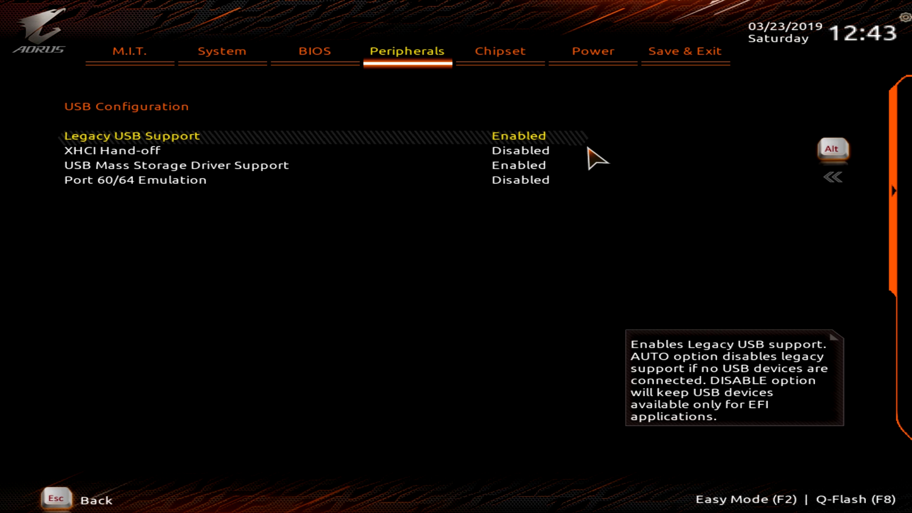
{"action": "key", "text": "Down"}
{"action": "key", "text": "Down"}
{"action": "key", "text": "Up"}
{"action": "key", "text": "Up"}
{"action": "key", "text": "Escape"}
- View the Network Stack, NVMe and Plug in Devices Info submenus
{"action": "key", "text": "Down"}
{"action": "key", "text": "Return"}
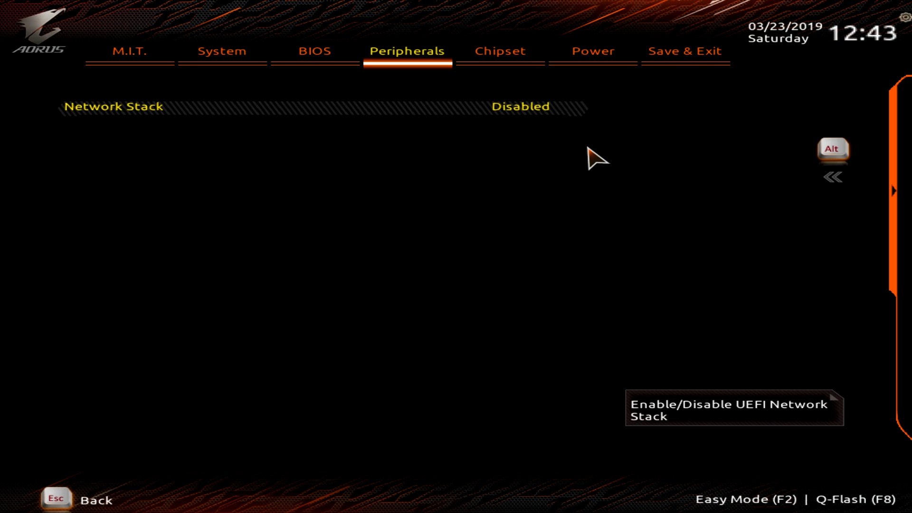
{"action": "key", "text": "Escape"}
{"action": "key", "text": "Down"}
{"action": "key", "text": "Return"}
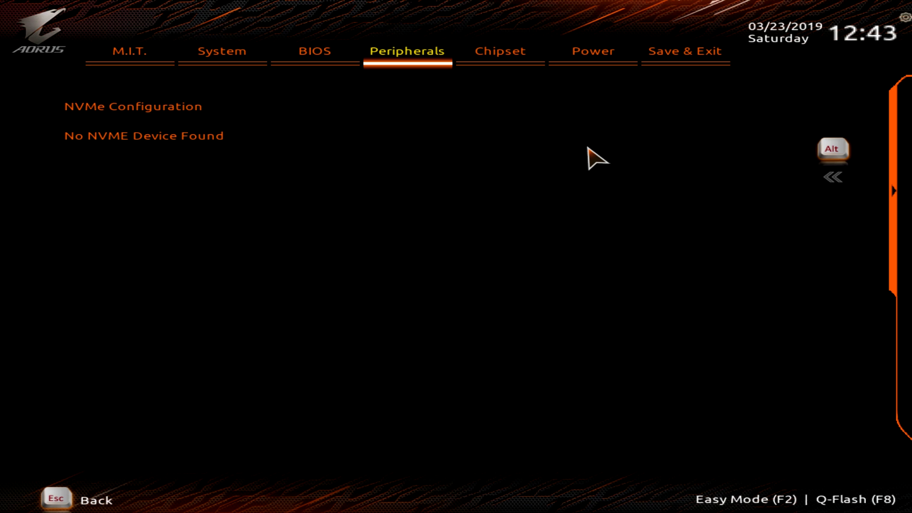
{"action": "key", "text": "Escape"}
{"action": "key", "text": "Down"}
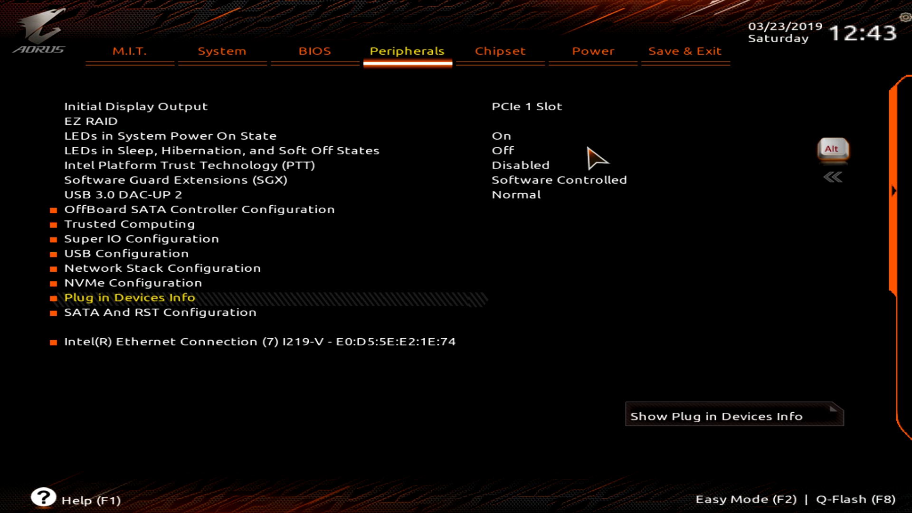
{"action": "key", "text": "Return"}
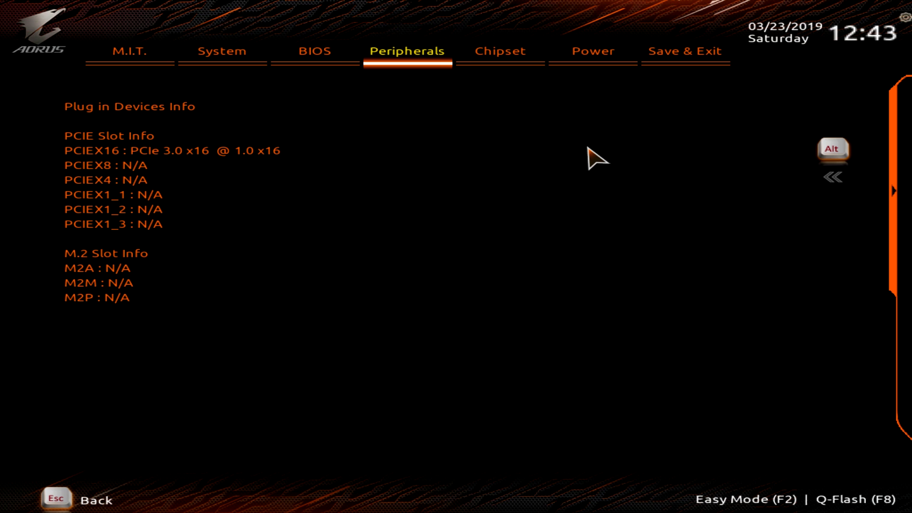
{"action": "key", "text": "Escape"}
- Inspect SATA And RST Configuration, including ports 3 and 5 and SATA Mode Selection
{"action": "key", "text": "Down"}
{"action": "key", "text": "Return"}
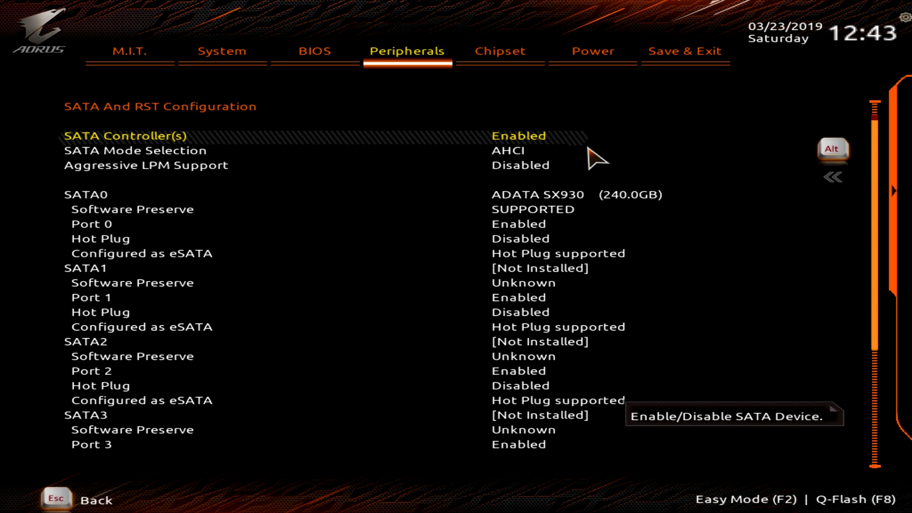
{"action": "key", "text": "Down"}
{"action": "key", "text": "Down"}
{"action": "key", "text": "Down"}
{"action": "key", "text": "Down"}
{"action": "key", "text": "Down"}
{"action": "key", "text": "Down"}
{"action": "key", "text": "Down"}
{"action": "key", "text": "Down"}
{"action": "key", "text": "Down"}
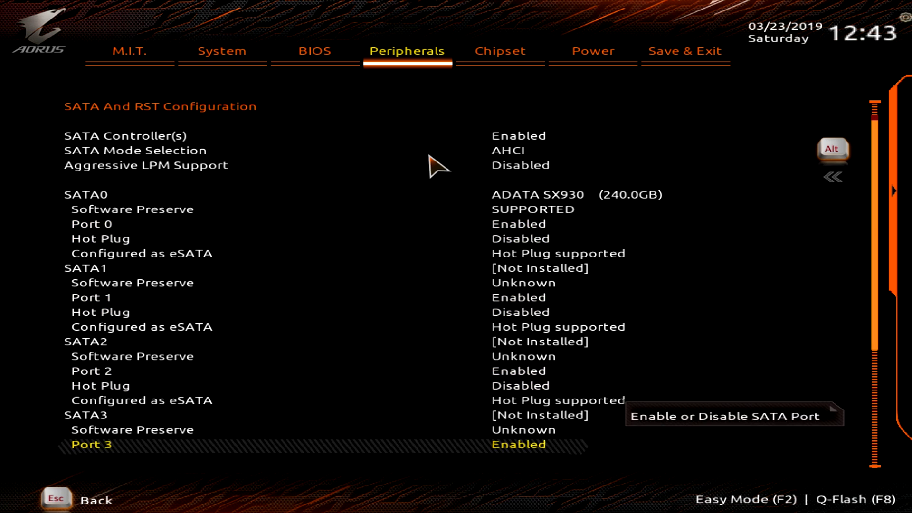
{"action": "key", "text": "Down"}
{"action": "key", "text": "Down"}
{"action": "key", "text": "Down"}
{"action": "key", "text": "Down"}
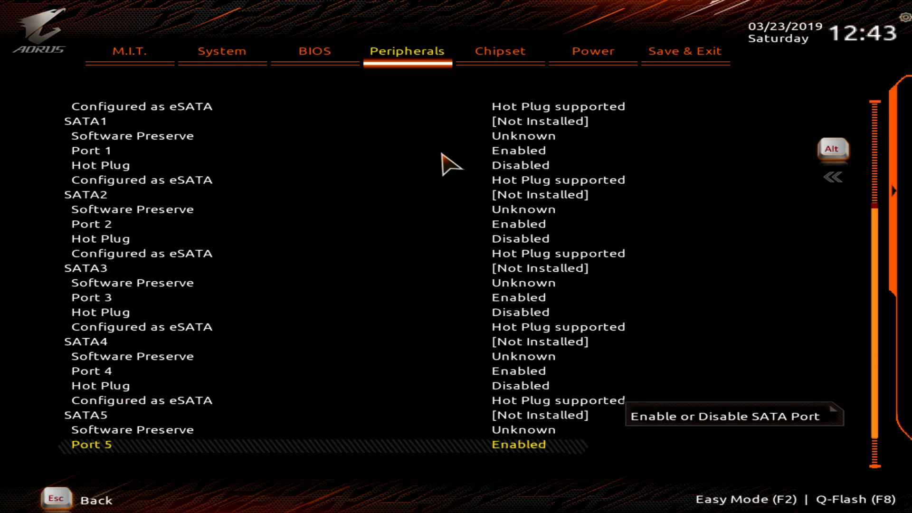
{"action": "key", "text": "Home"}
{"action": "key", "text": "Down"}
{"action": "key", "text": "Escape"}
- Check the Intel Ethernet Connection settings, then move to the Chipset tab's Internal Graphics setting
{"action": "key", "text": "Down"}
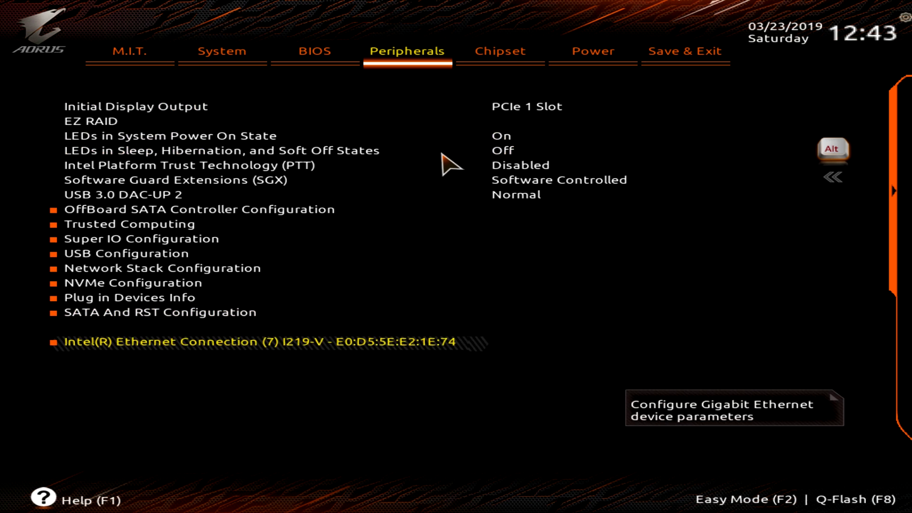
{"action": "key", "text": "Return"}
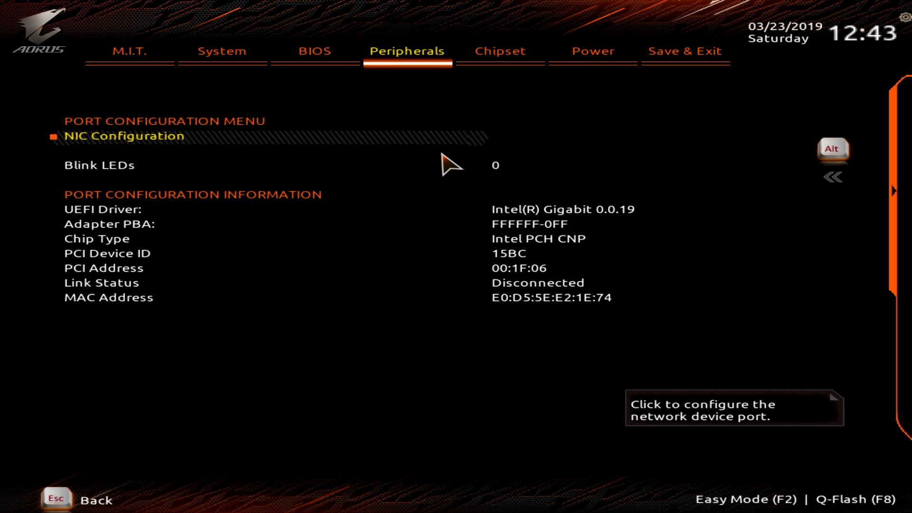
{"action": "key", "text": "Down"}
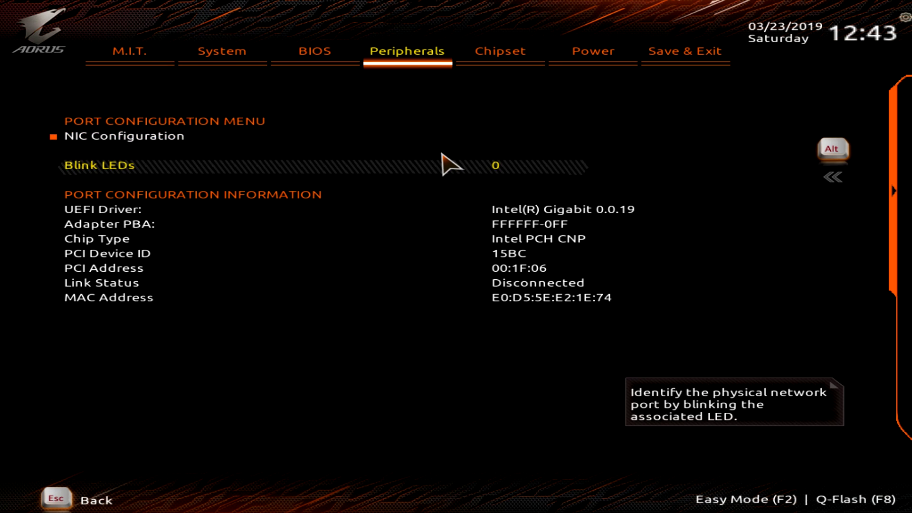
{"action": "key", "text": "Down"}
{"action": "key", "text": "Up"}
{"action": "key", "text": "Escape"}
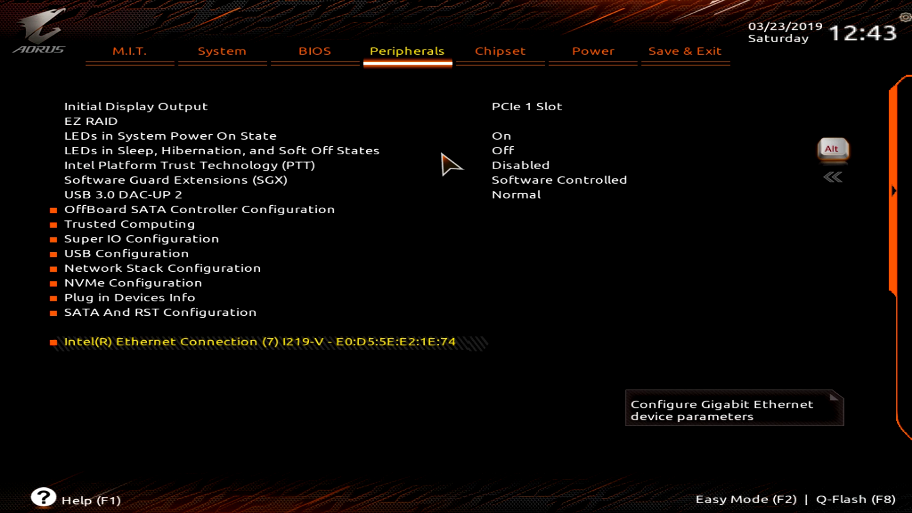
{"action": "key", "text": "Right"}
{"action": "key", "text": "Down"}
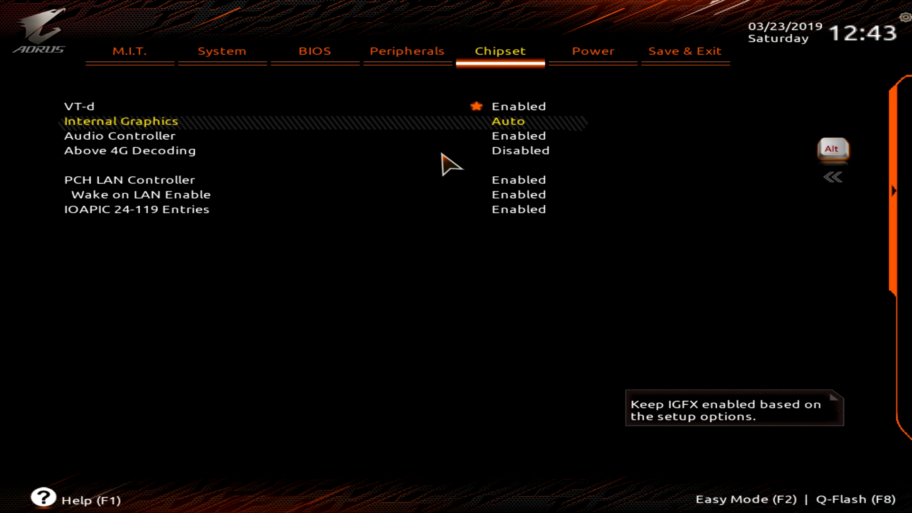
- Browse Audio Controller, Above 4G Decoding and PCH LAN Controller, then decline the quit prompt
{"action": "key", "text": "Down"}
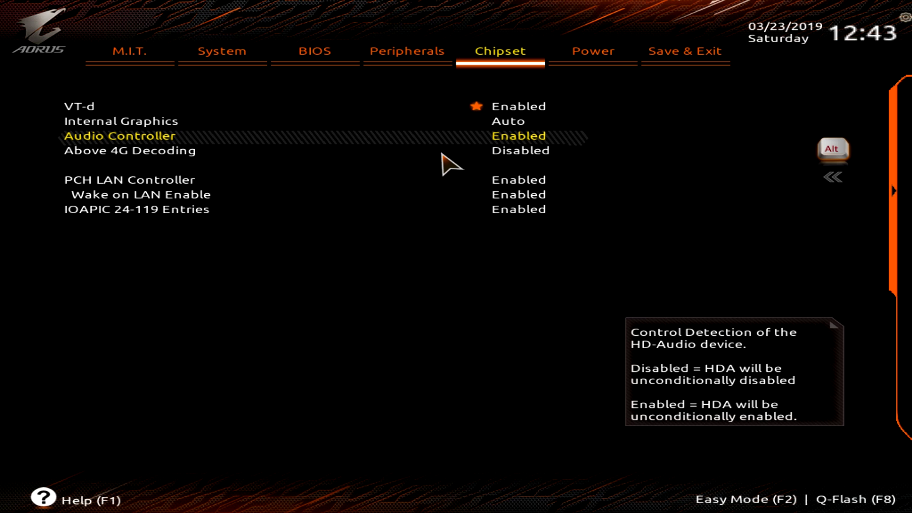
{"action": "key", "text": "Down"}
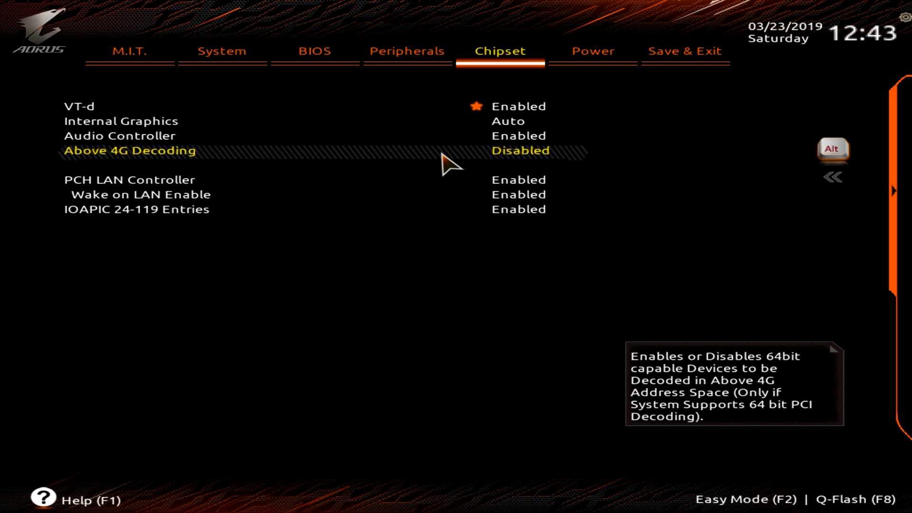
{"action": "key", "text": "Down"}
{"action": "key", "text": "Down"}
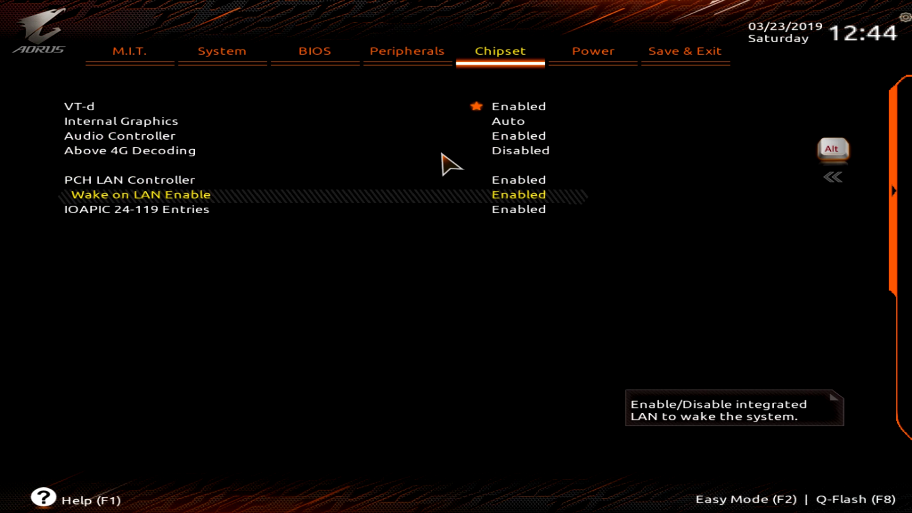
{"action": "key", "text": "Escape"}
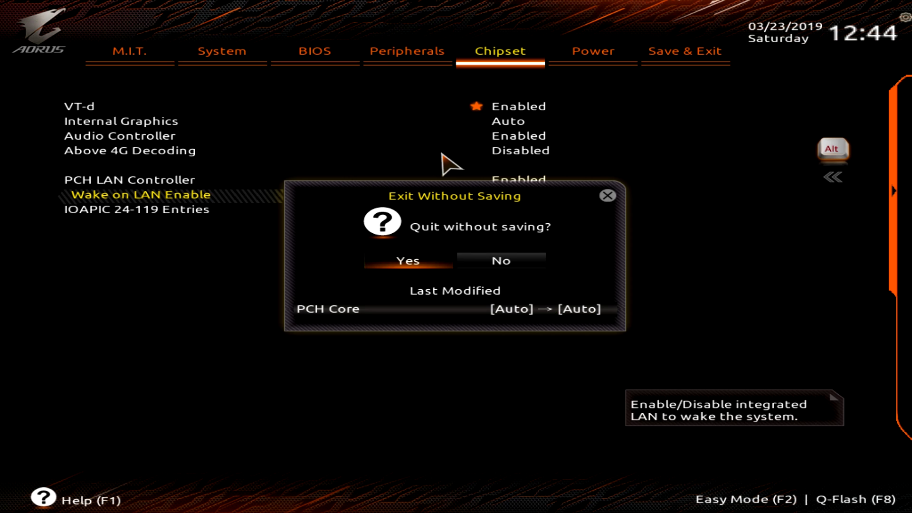
{"action": "key", "text": "Right"}
{"action": "key", "text": "Return"}
- Review Power items Resume by Alarm, Soft-Off by PWR-BTTN and CEC 2019 Ready, then reach Save & Exit
{"action": "key", "text": "Right"}
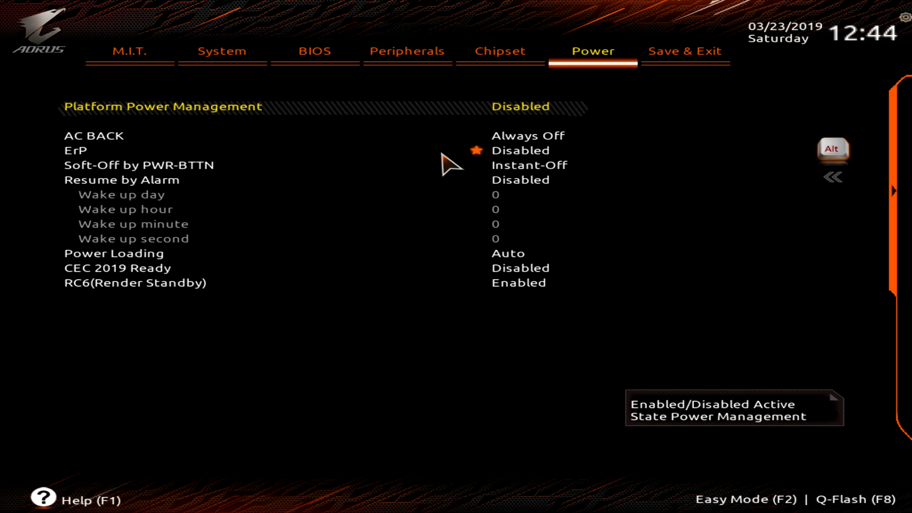
{"action": "key", "text": "Down"}
{"action": "key", "text": "Down"}
{"action": "key", "text": "Down"}
{"action": "key", "text": "Down"}
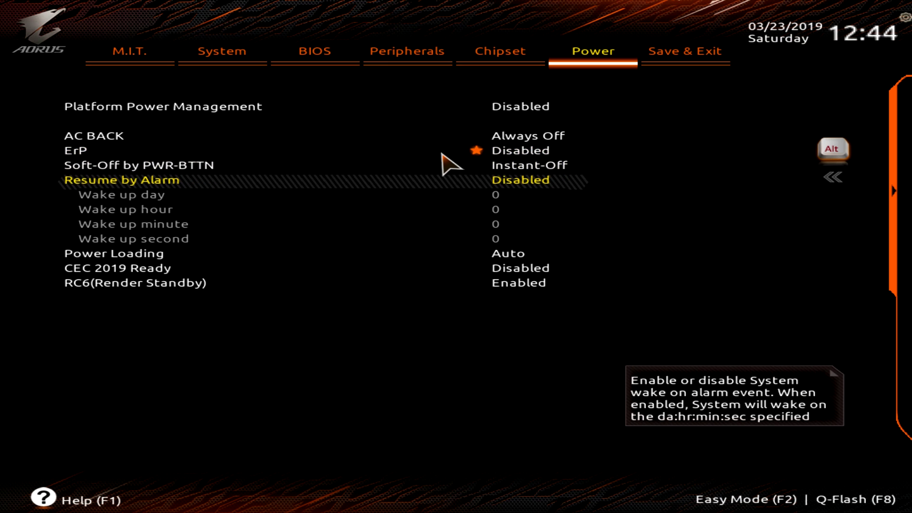
{"action": "key", "text": "Up"}
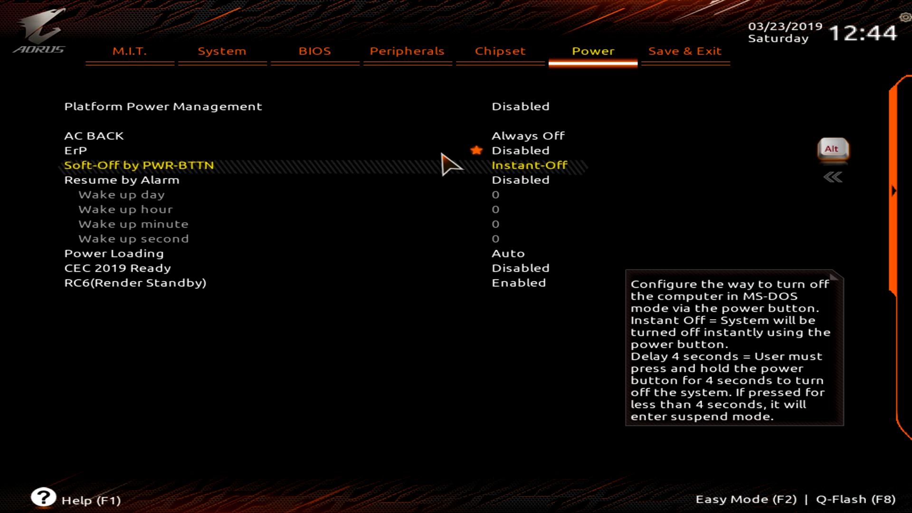
{"action": "key", "text": "Down"}
{"action": "key", "text": "Down"}
{"action": "key", "text": "Down"}
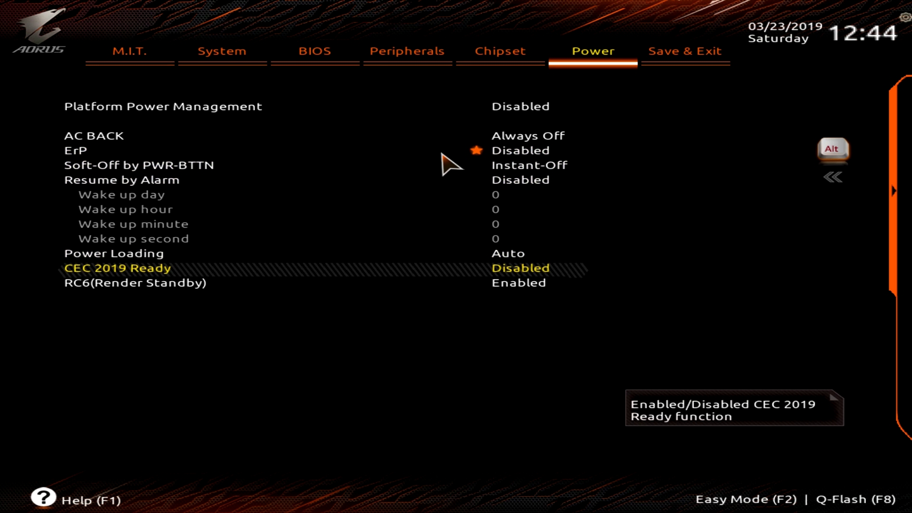
{"action": "key", "text": "Escape"}
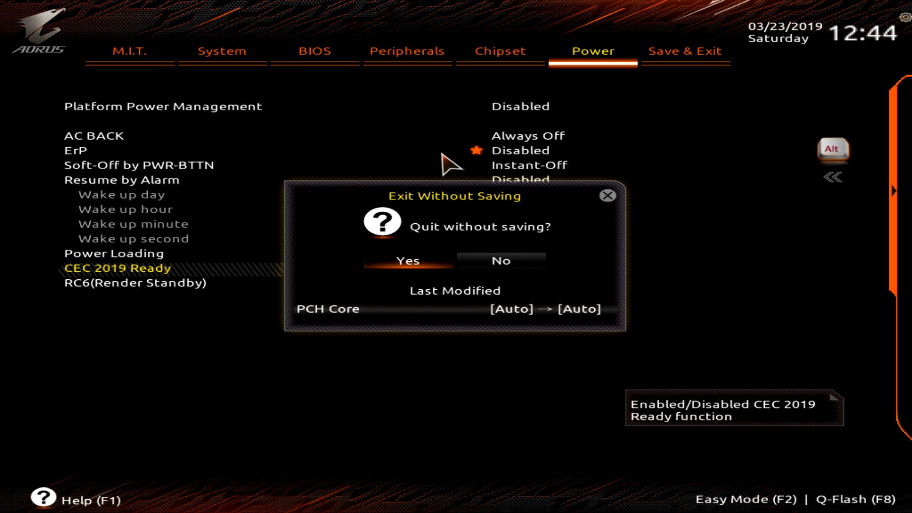
{"action": "key", "text": "Right"}
{"action": "key", "text": "Return"}
{"action": "key", "text": "Right"}
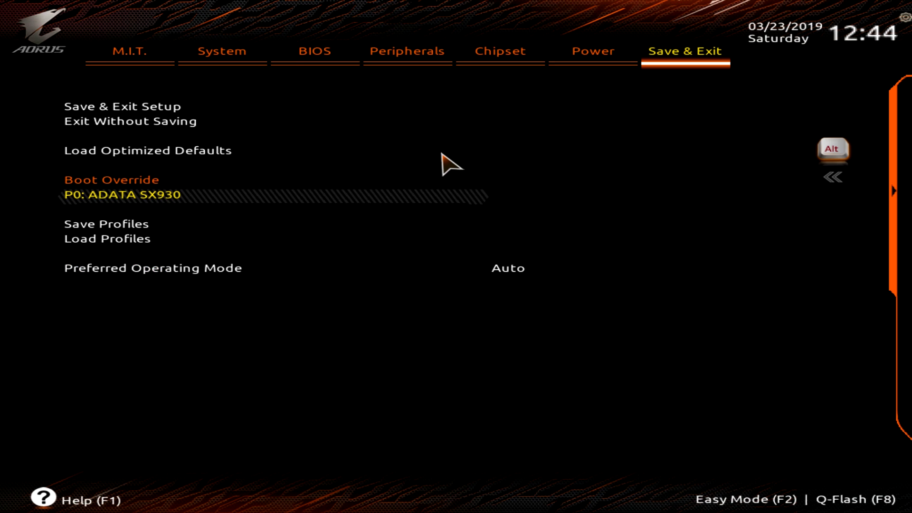
- Browse Load Optimized Defaults, the ADATA SX930 boot override and Save Profiles
{"action": "key", "text": "Up"}
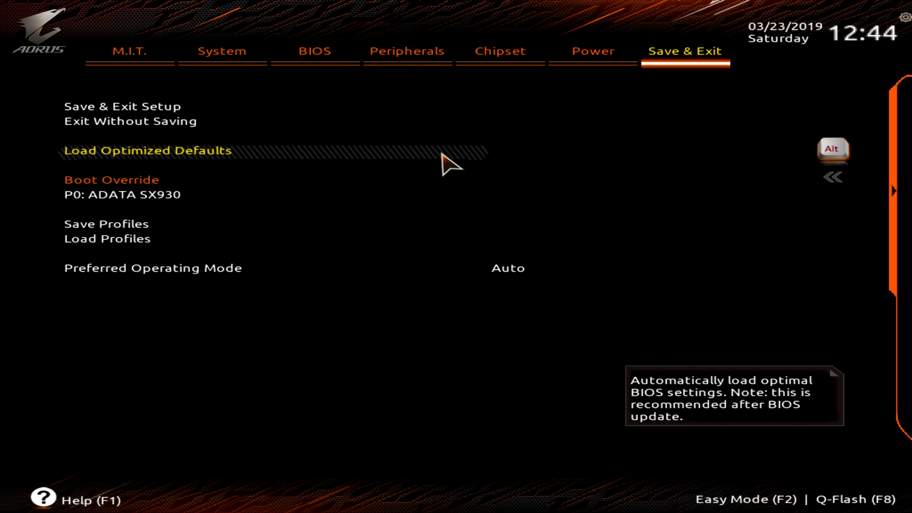
{"action": "key", "text": "Down"}
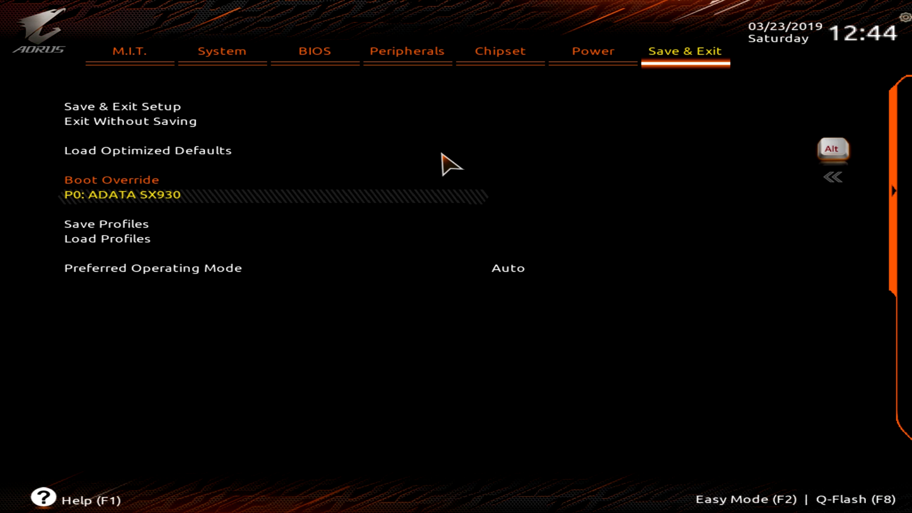
{"action": "key", "text": "Down"}
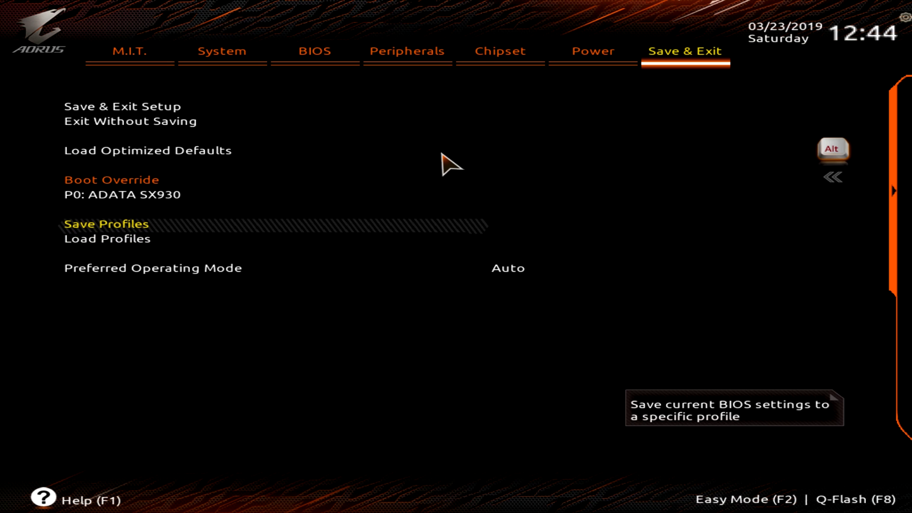
{"action": "key", "text": "Up"}
- Return to the M.I.T. tab and view, then close, the shortcut help listing
{"action": "key", "text": "Left"}
{"action": "key", "text": "Left"}
{"action": "key", "text": "Left"}
{"action": "key", "text": "Left"}
{"action": "key", "text": "Left"}
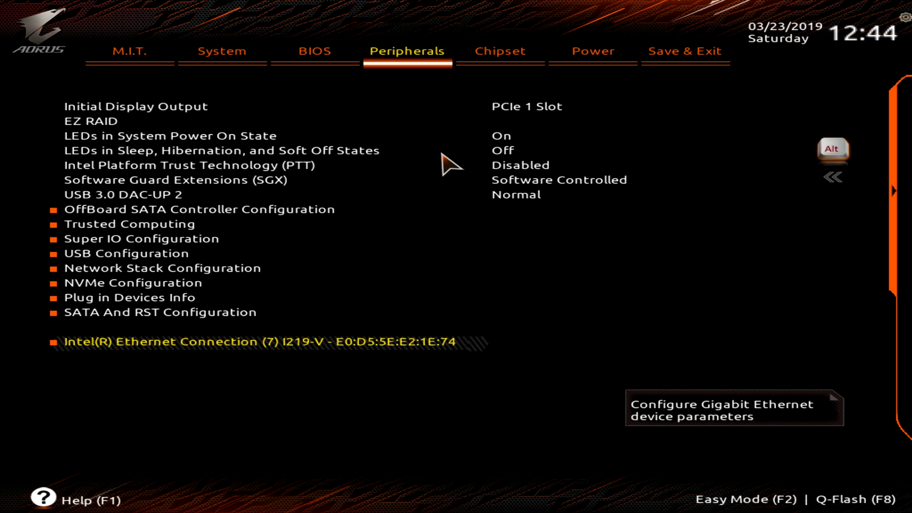
{"action": "key", "text": "Left"}
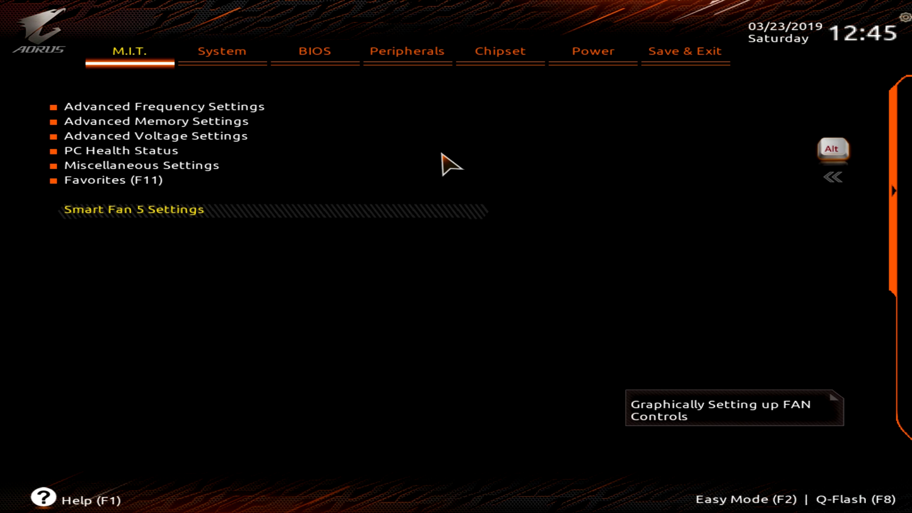
{"action": "left_click", "coordinate": [135, 502]}
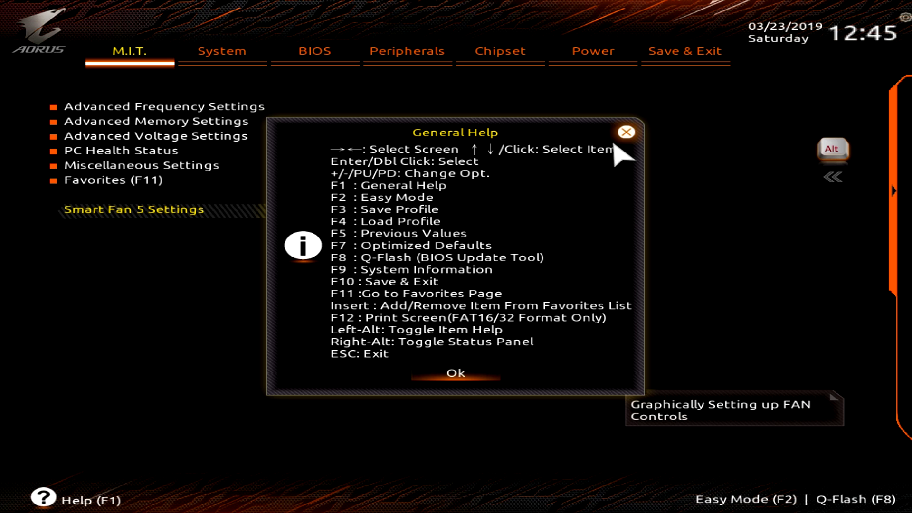
{"action": "left_click", "coordinate": [627, 132]}
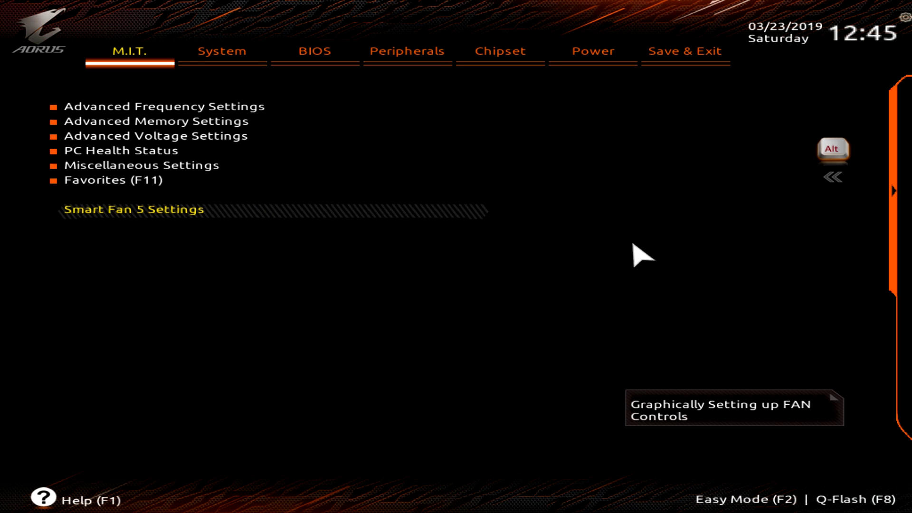
- Launch Q-Flash, dismiss its no-disk-drive warning, and switch to Easy Mode
{"action": "left_click", "coordinate": [876, 506]}
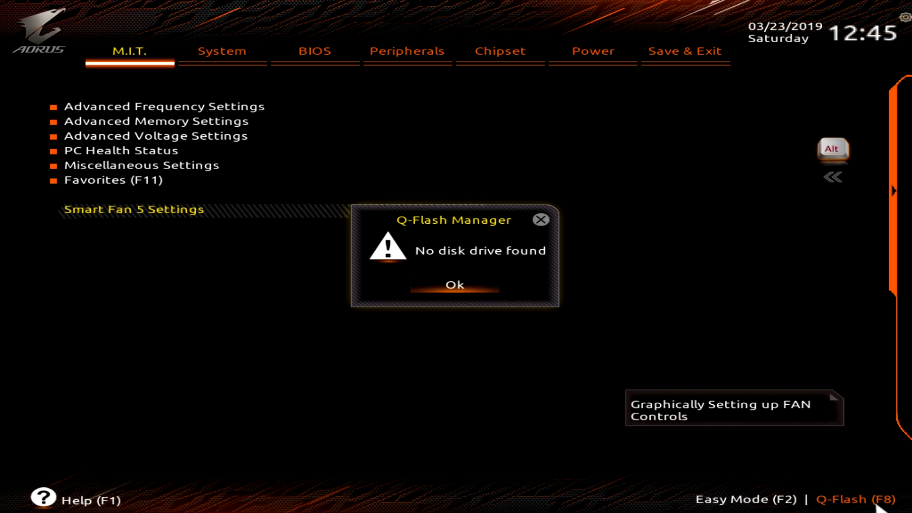
{"action": "left_click", "coordinate": [530, 221]}
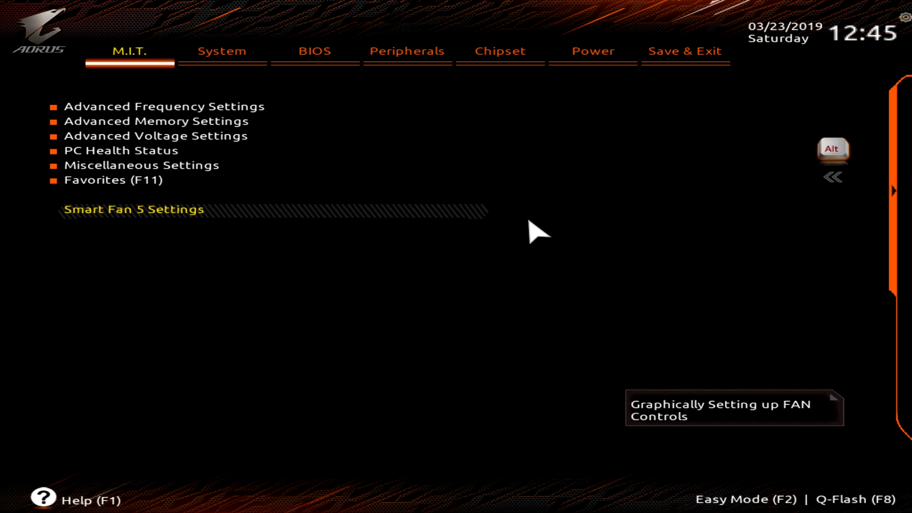
{"action": "key", "text": "F2"}
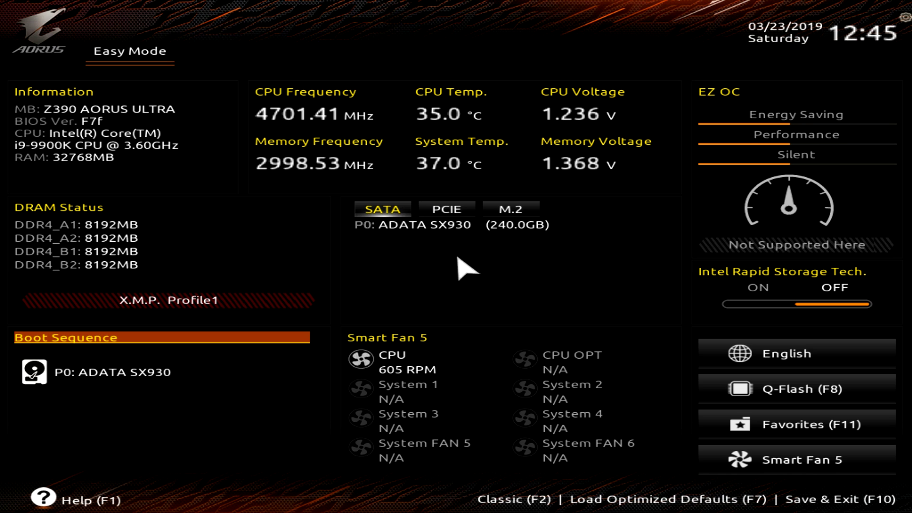
{"action": "left_click", "coordinate": [65, 393]}
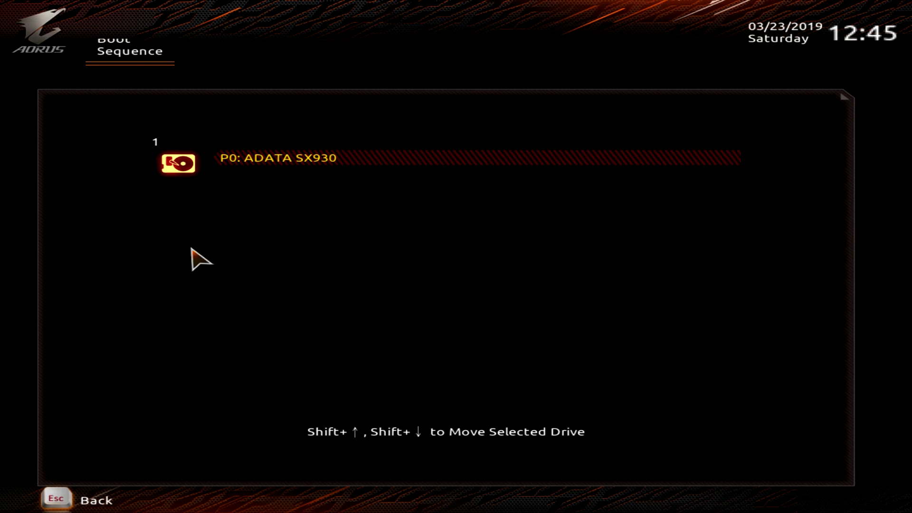
{"action": "key", "text": "Escape"}
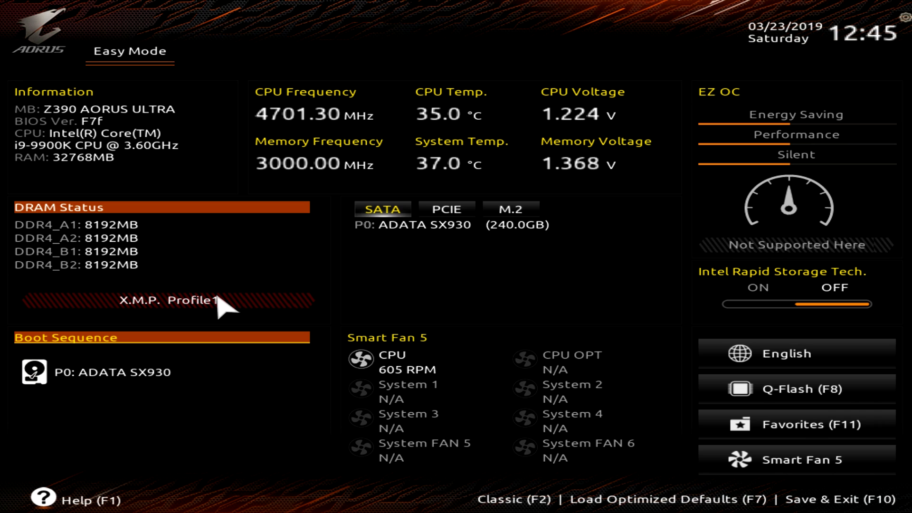
- Enter Advanced Mode, peek into Advanced Frequency Settings, then raise the Exit Without Saving prompt
{"action": "key", "text": "F2"}
{"action": "key", "text": "Down"}
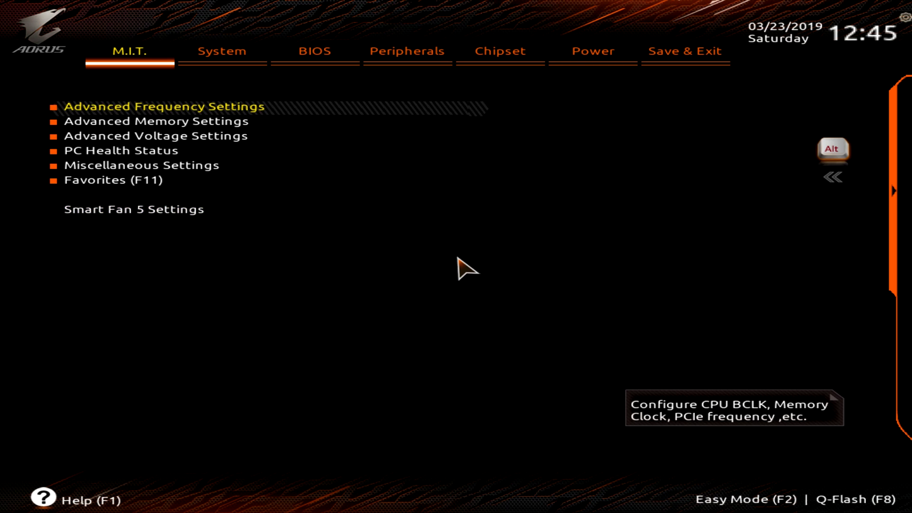
{"action": "key", "text": "Return"}
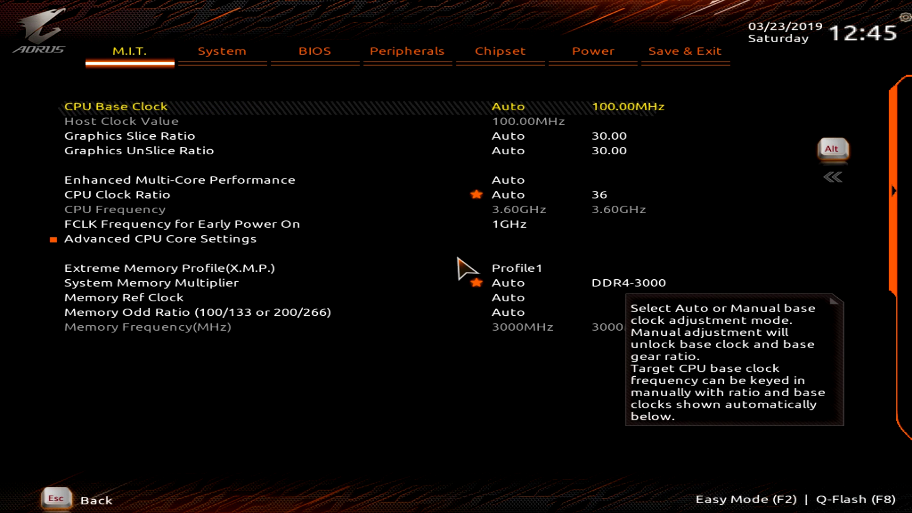
{"action": "key", "text": "Escape"}
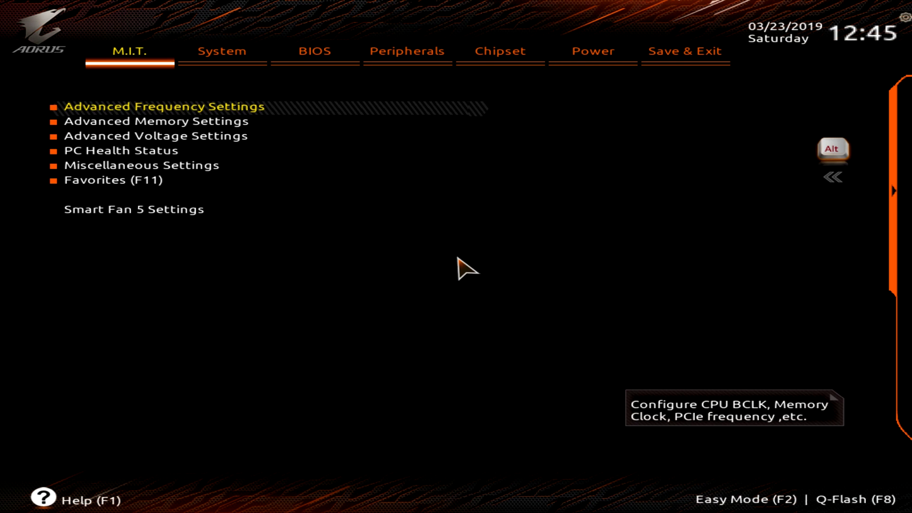
{"action": "key", "text": "Escape"}
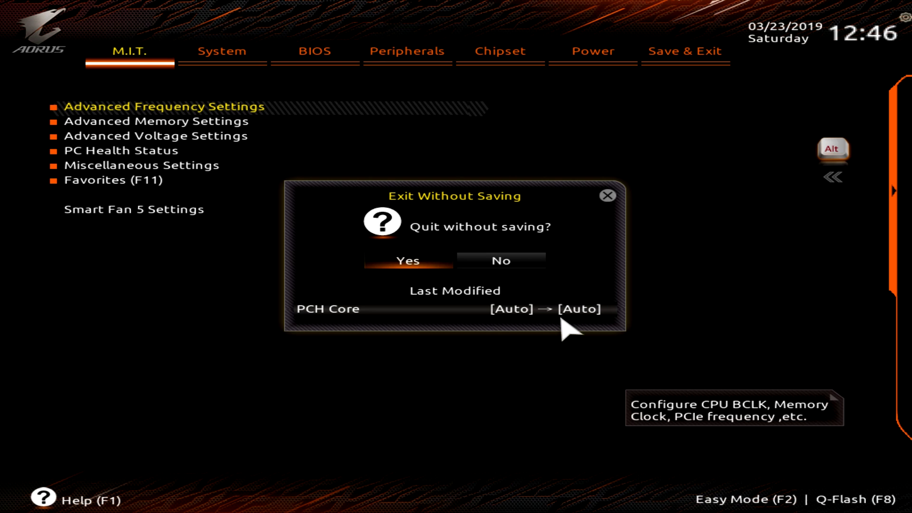
- Dismiss the Exit Without Saving prompt and go back to Easy Mode
{"action": "key", "text": "Escape"}
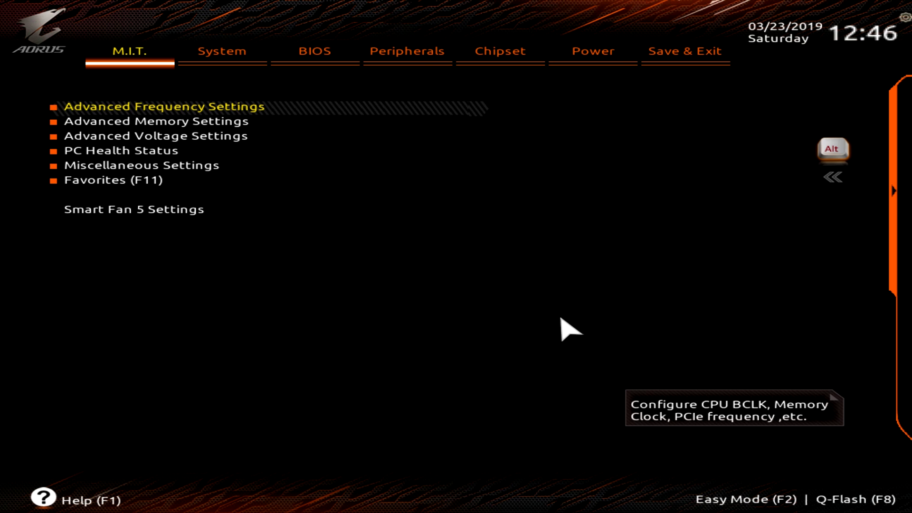
{"action": "key", "text": "F2"}
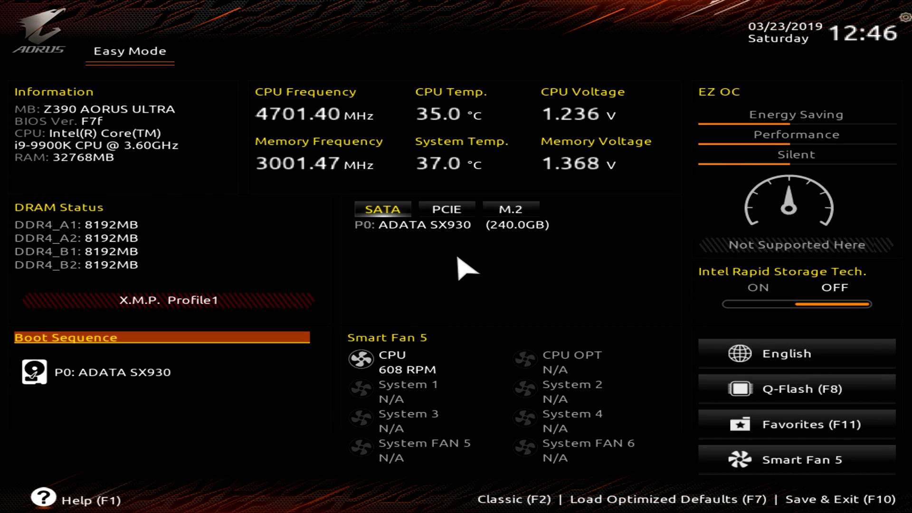